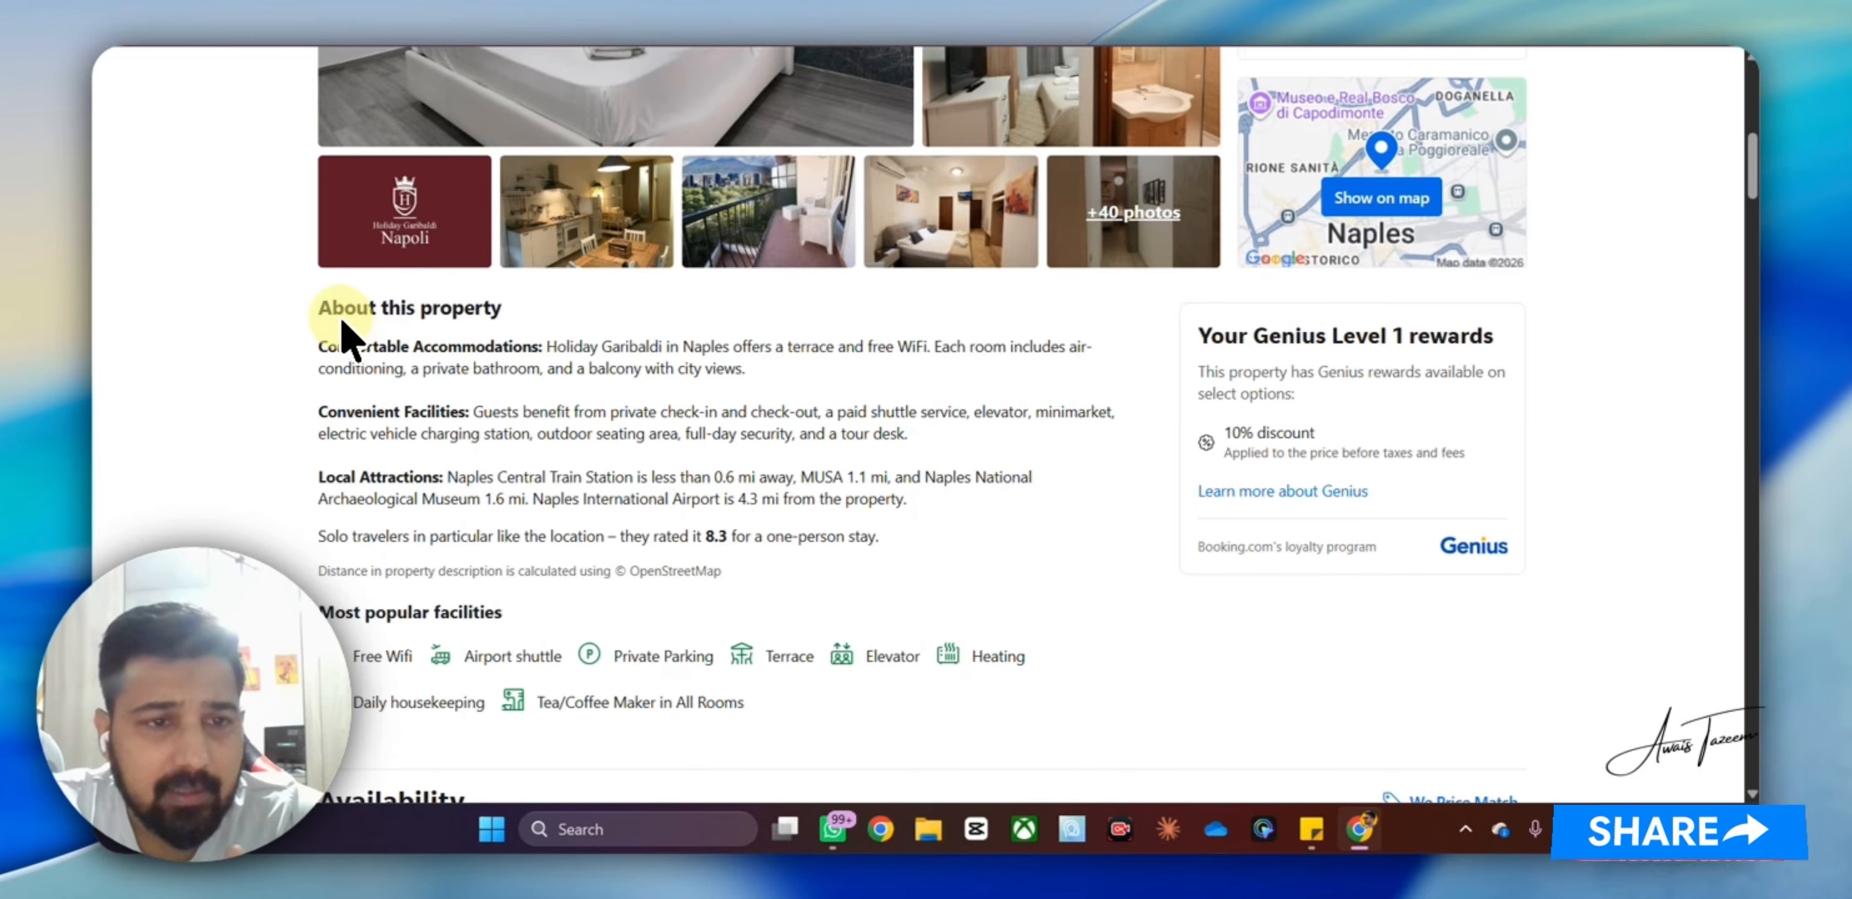
Scroll the Holiday Garibaldi page past About this property toward the Sep 30–Oct 30 availability
{"action": "scroll", "coordinate": [375, 329], "scroll_direction": "down", "scroll_amount": 1}
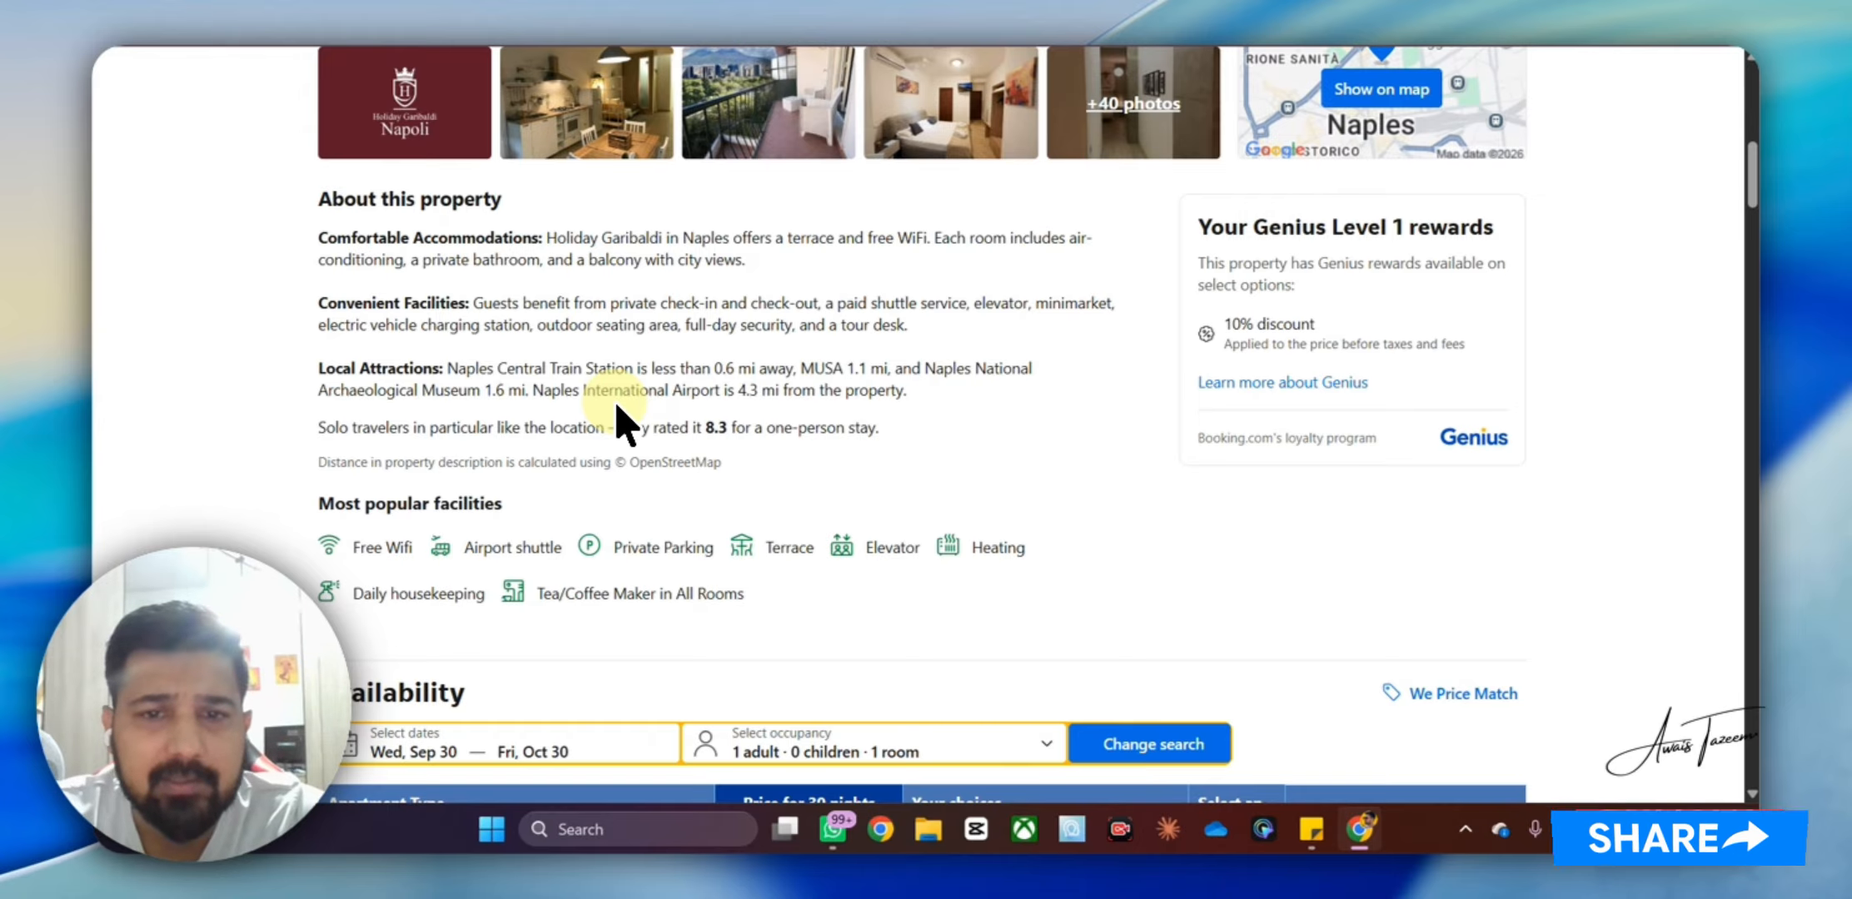
Reserve one One-Bedroom Deluxe Apartment at the Genius-discounted €1,916 for 30 nights
{"action": "scroll", "coordinate": [920, 479], "scroll_direction": "down", "scroll_amount": 6}
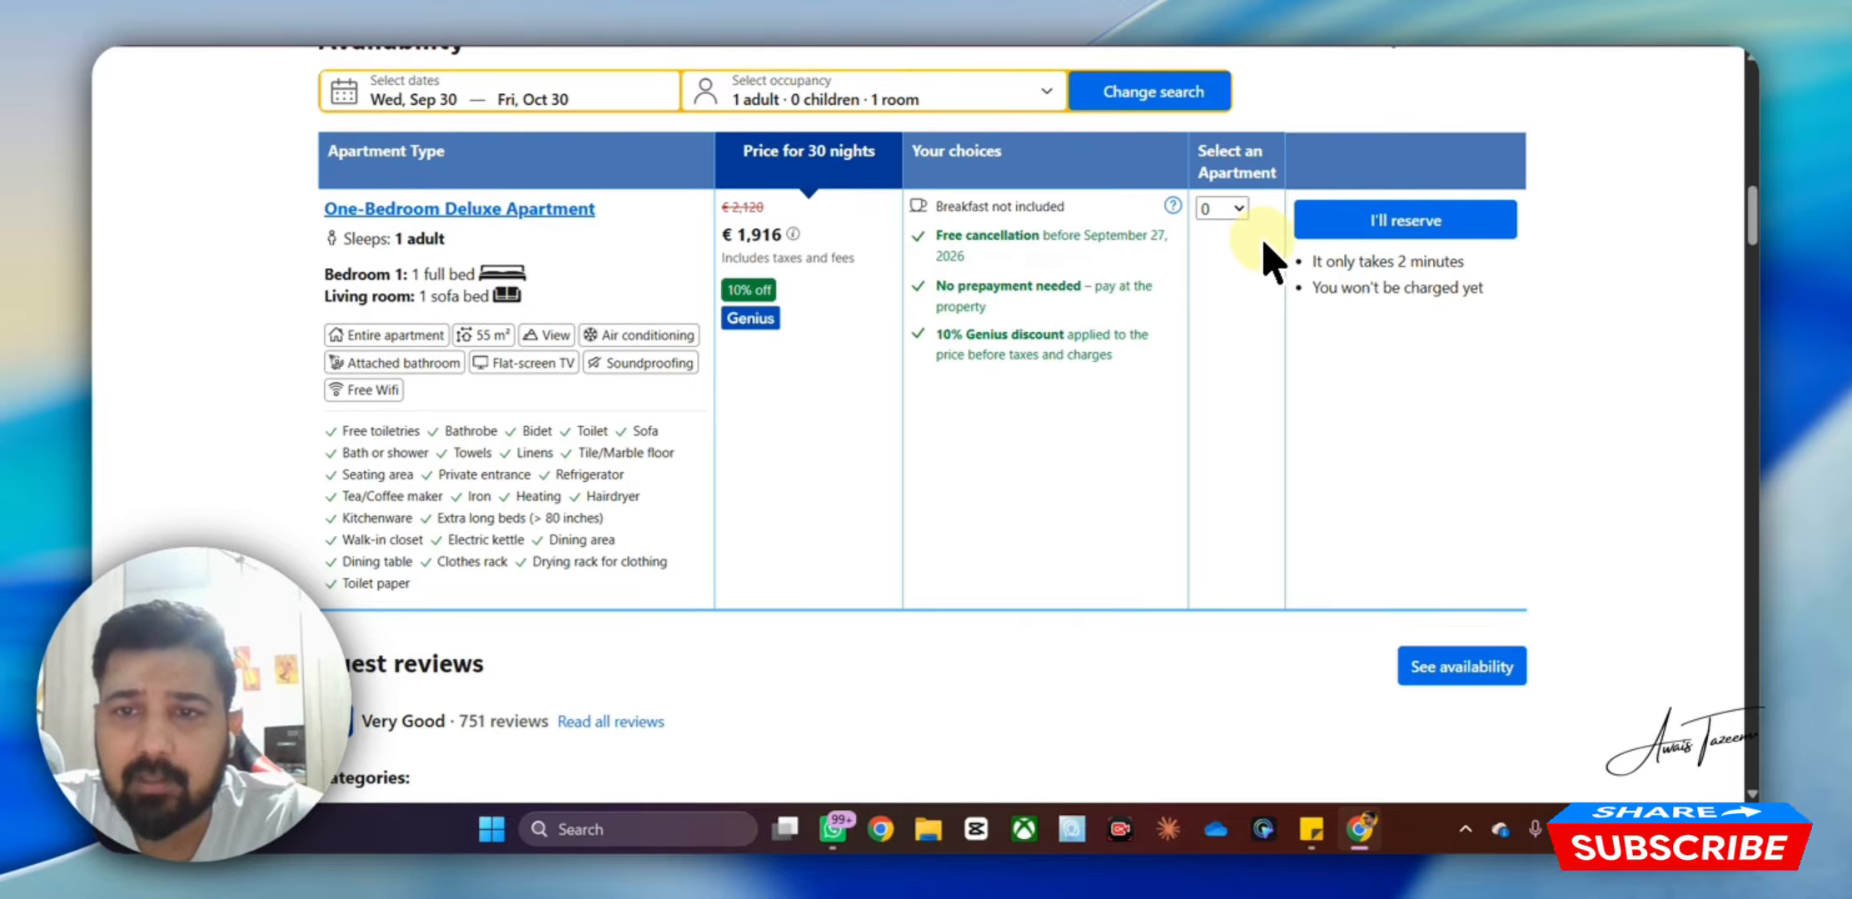
{"action": "left_click", "coordinate": [1224, 219]}
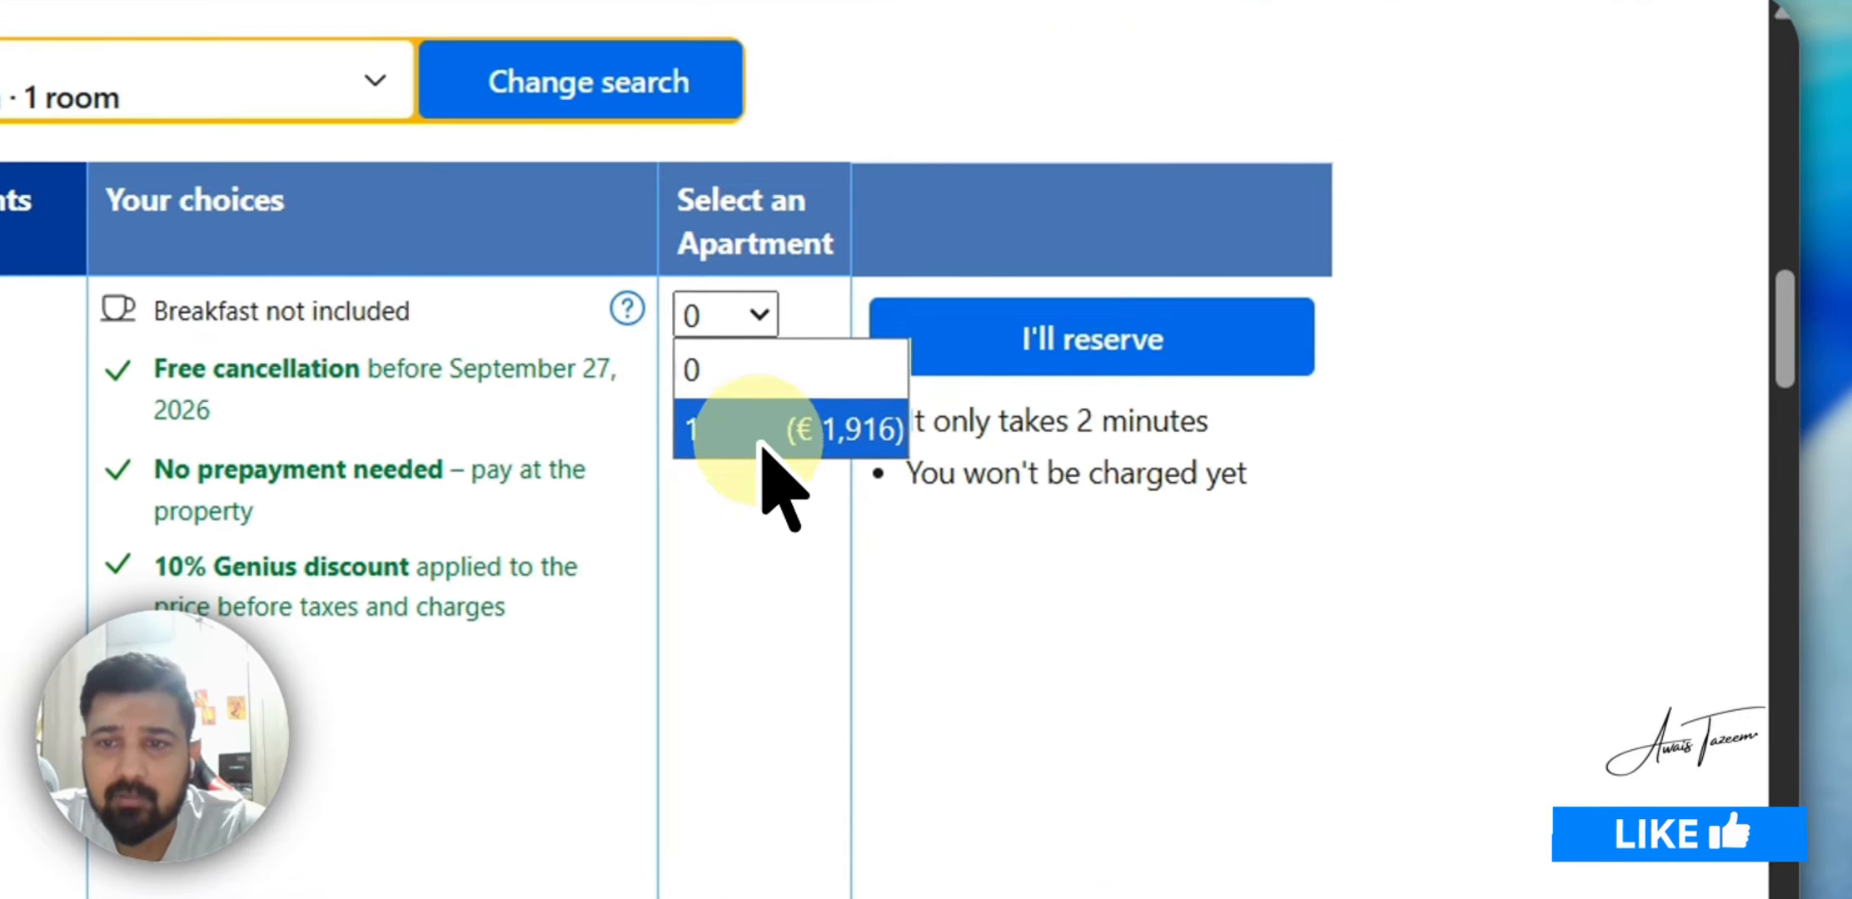
{"action": "left_click", "coordinate": [761, 446]}
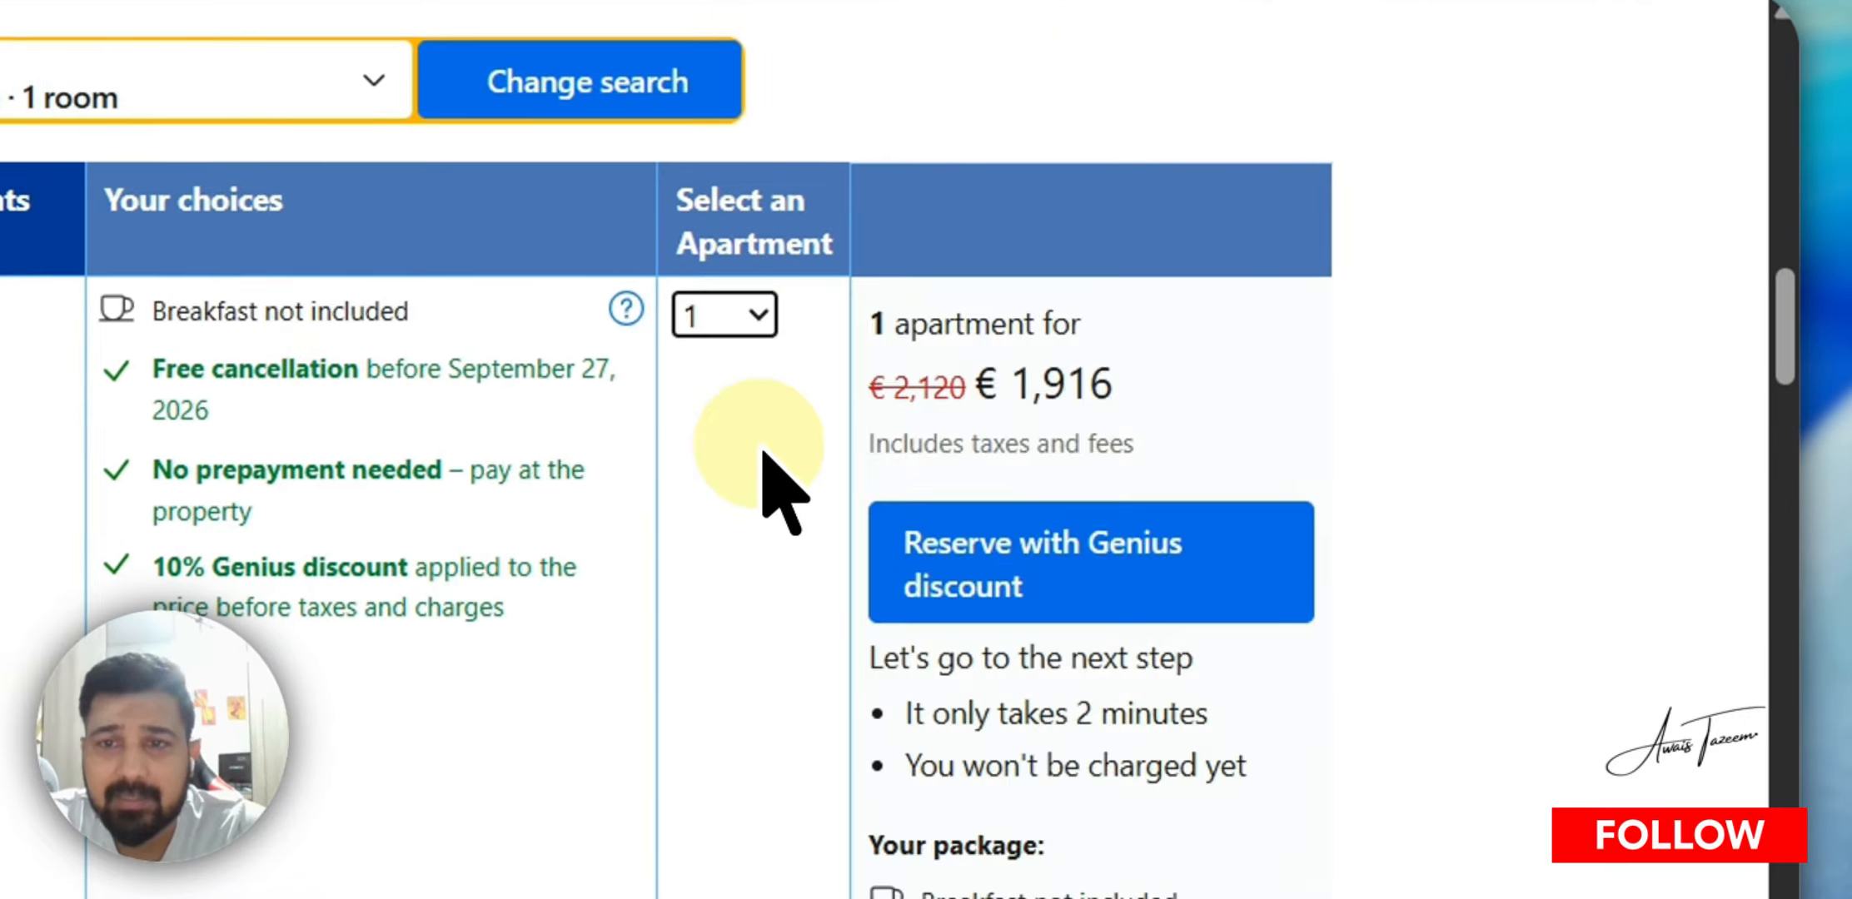
{"action": "left_click", "coordinate": [1028, 562]}
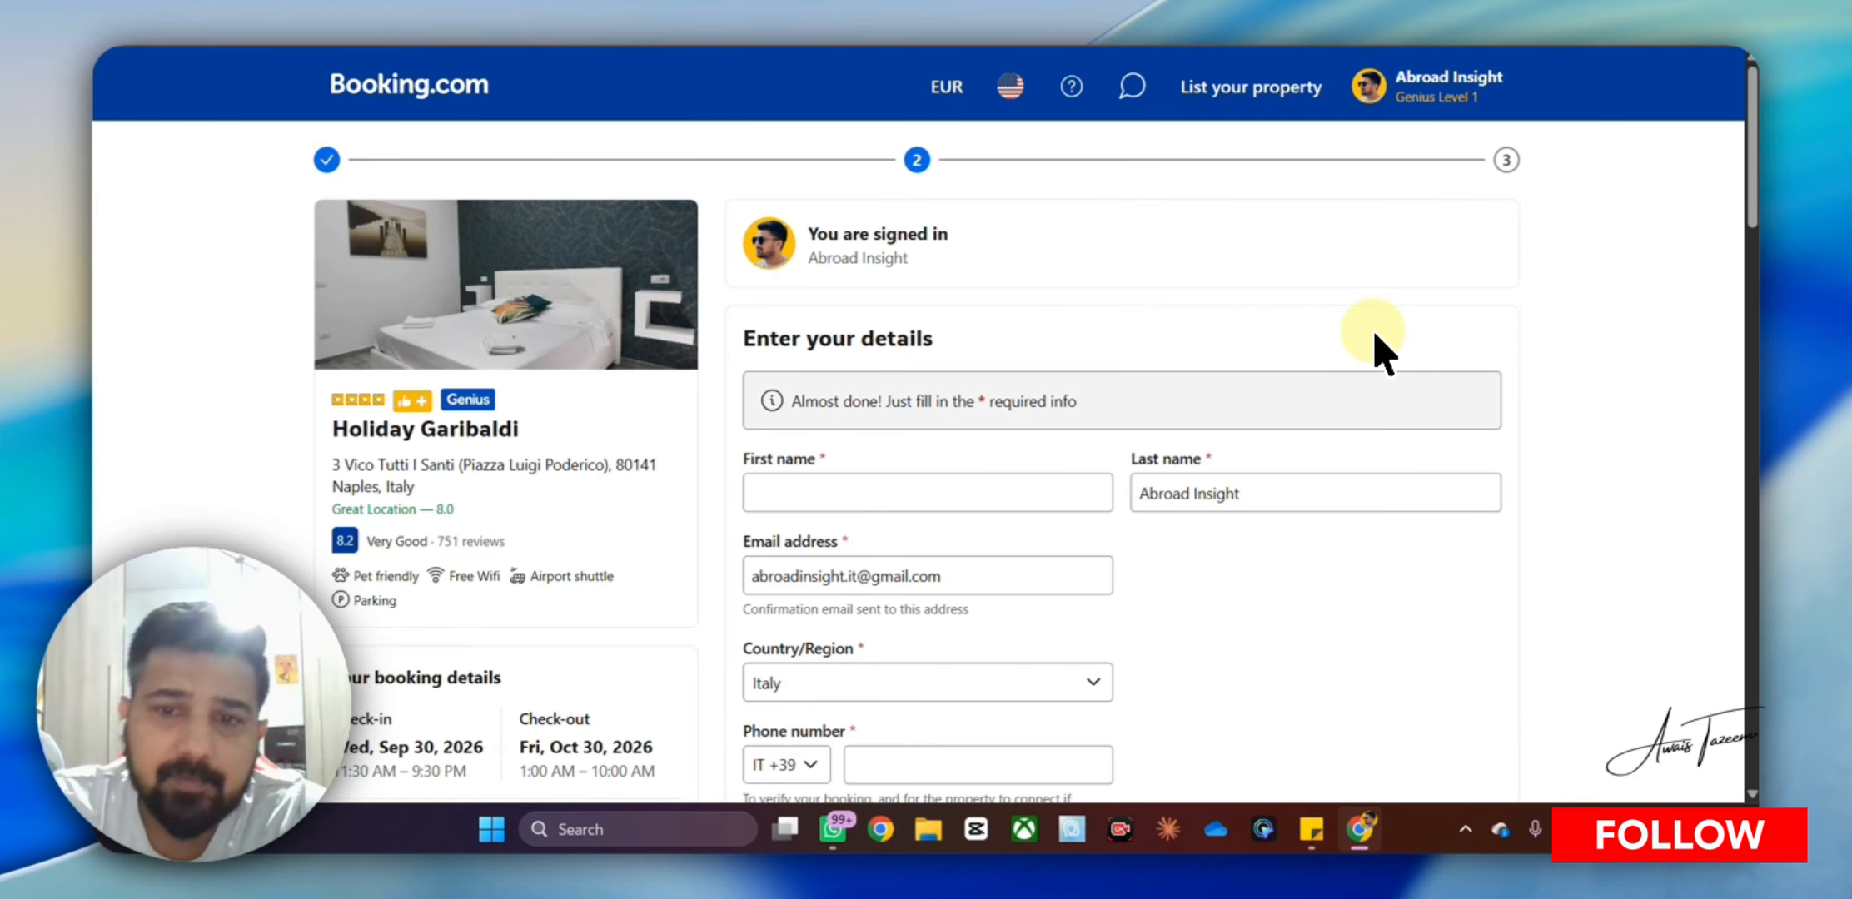
Enter the guest's first name and last name on the details form
{"action": "scroll", "coordinate": [966, 291], "scroll_direction": "down", "scroll_amount": 3}
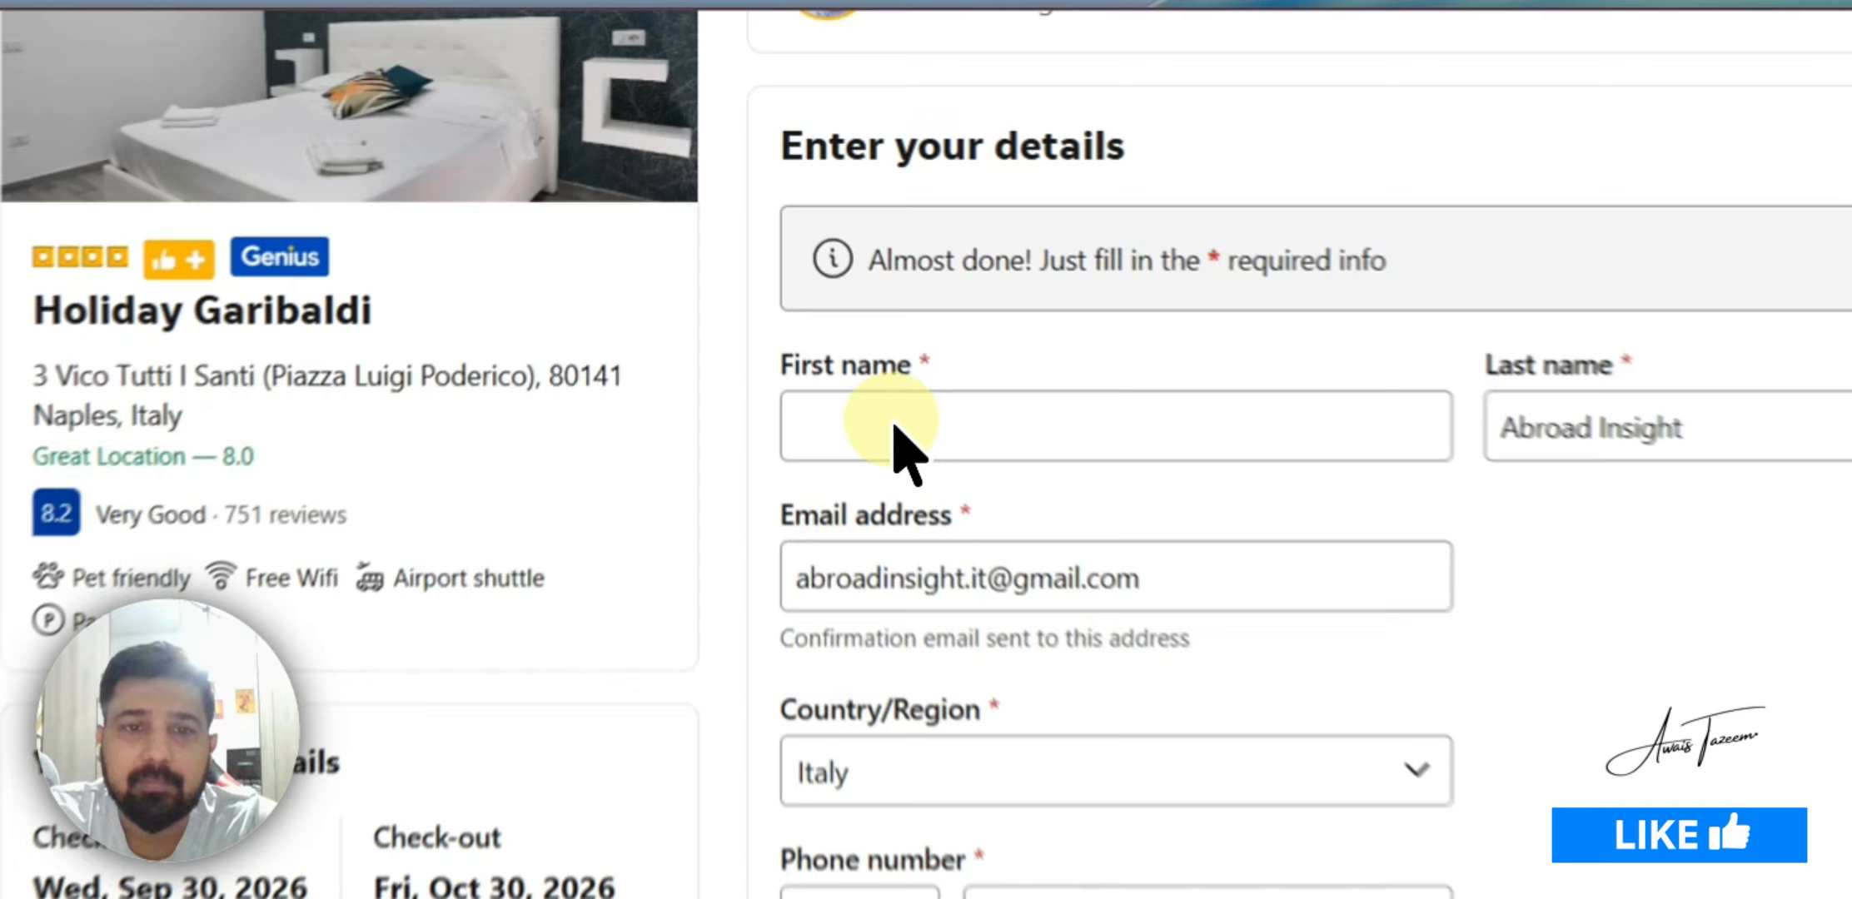
{"action": "left_click", "coordinate": [895, 429]}
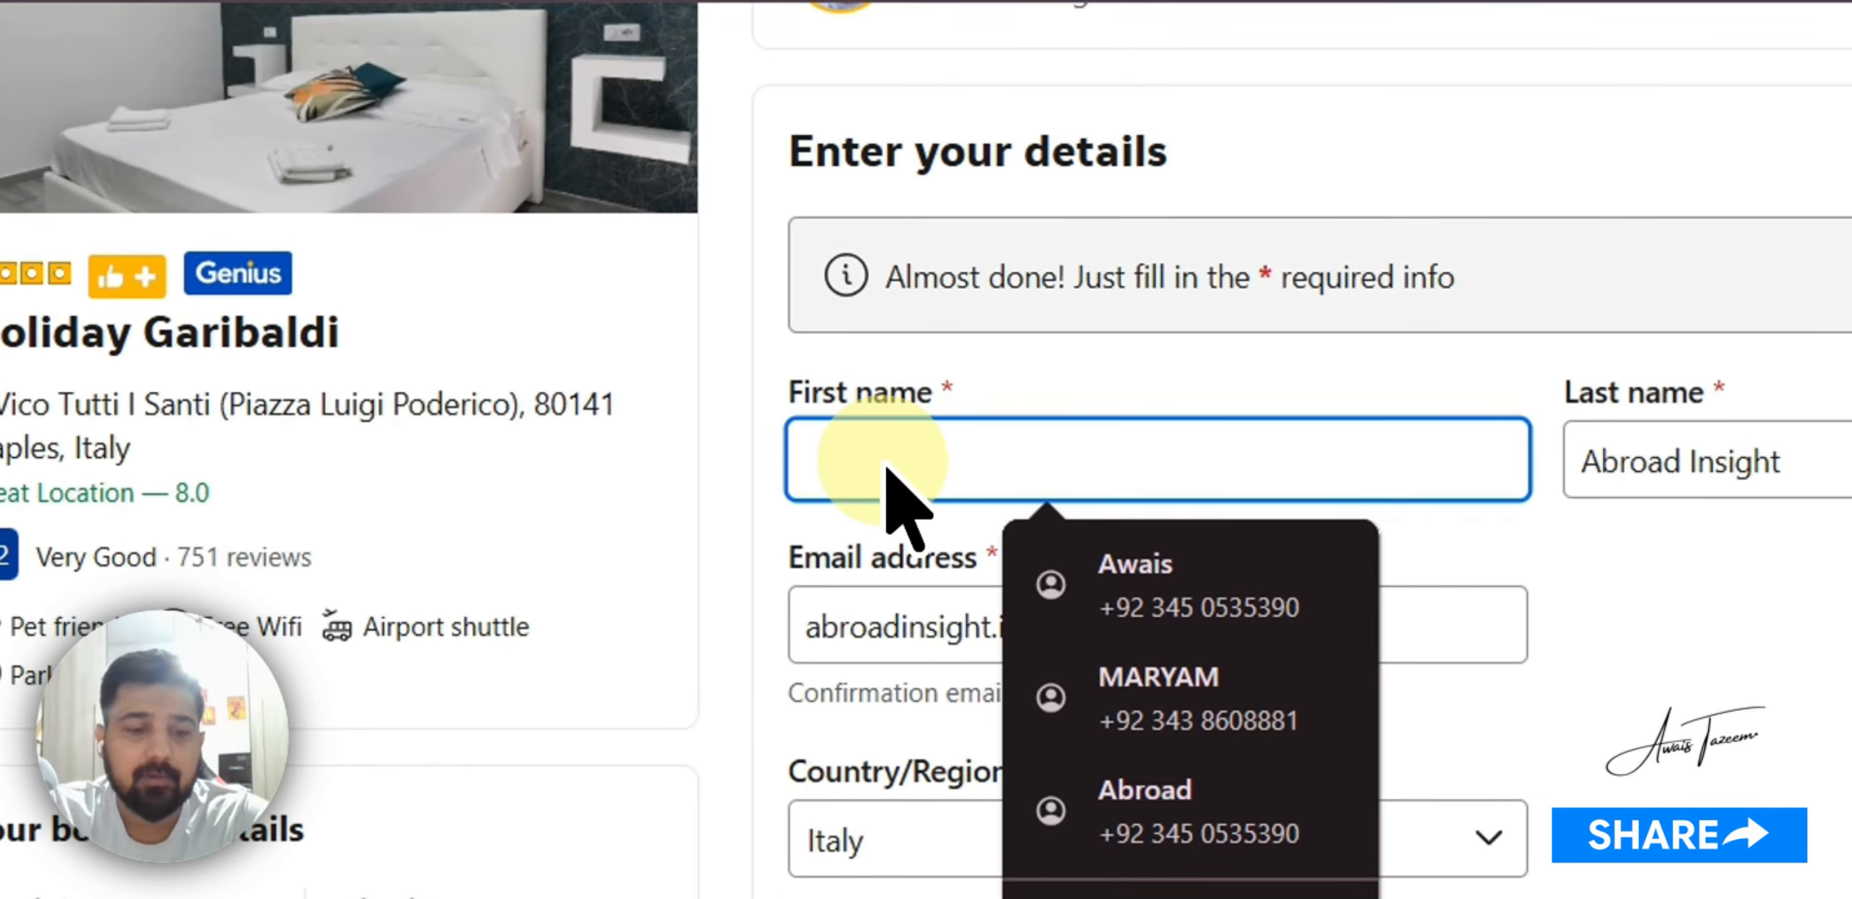
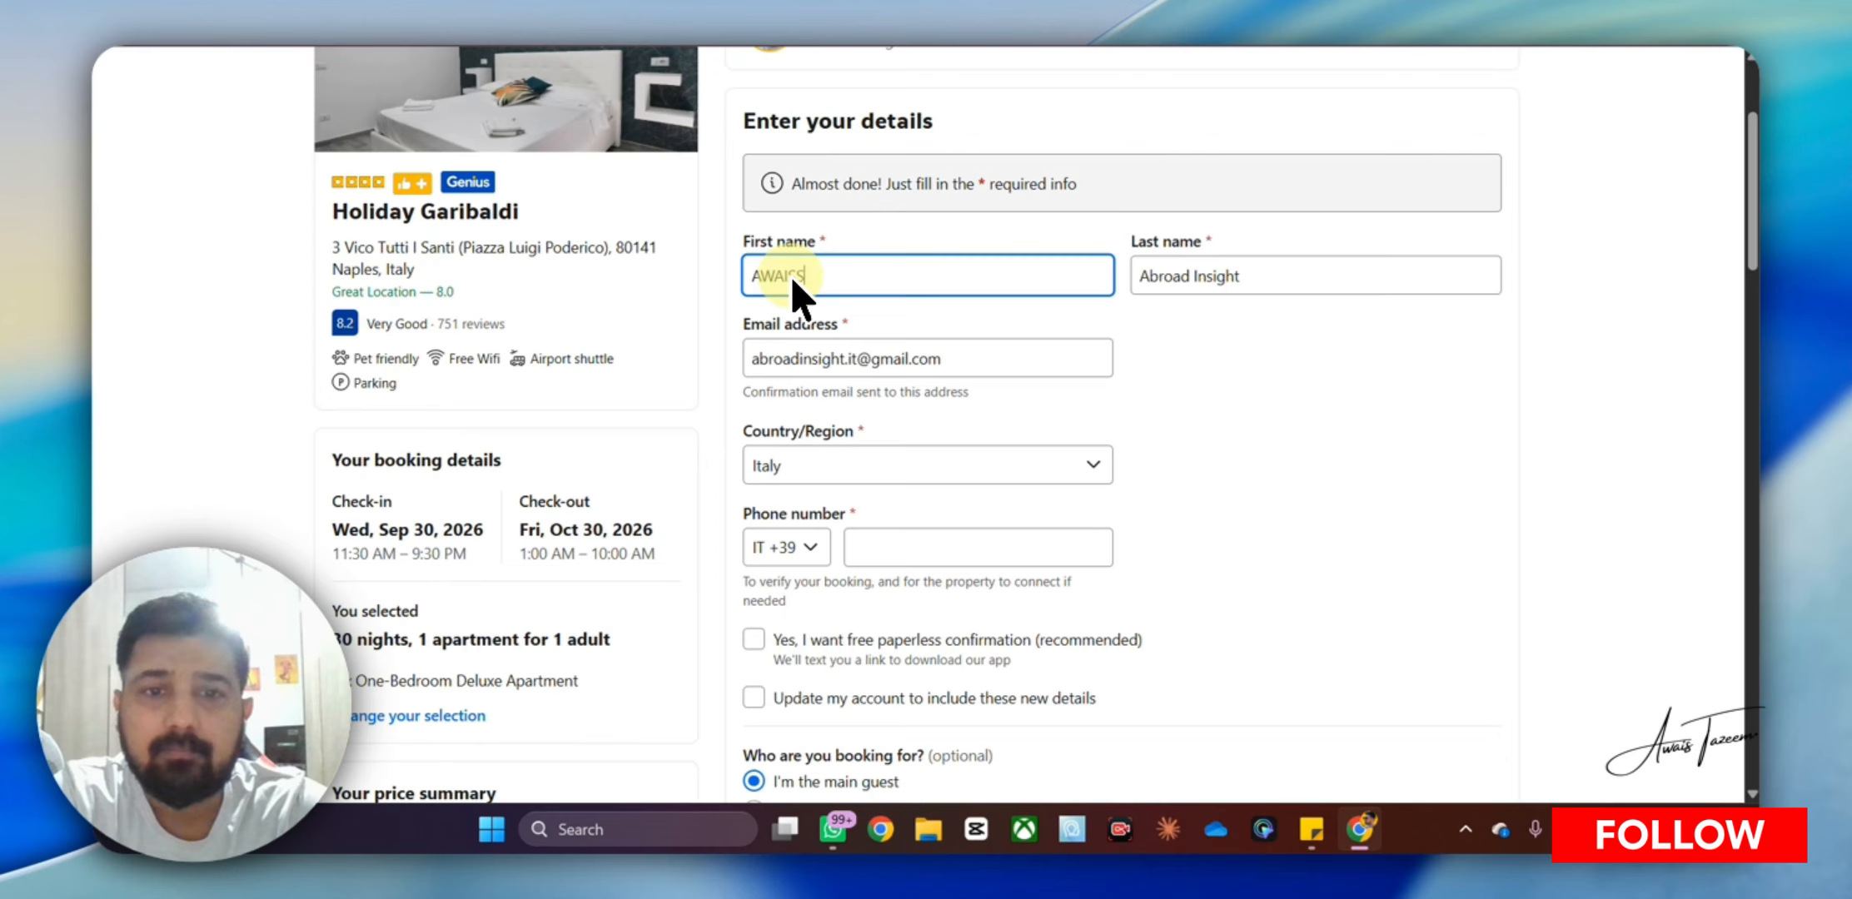
{"action": "left_click", "coordinate": [790, 277]}
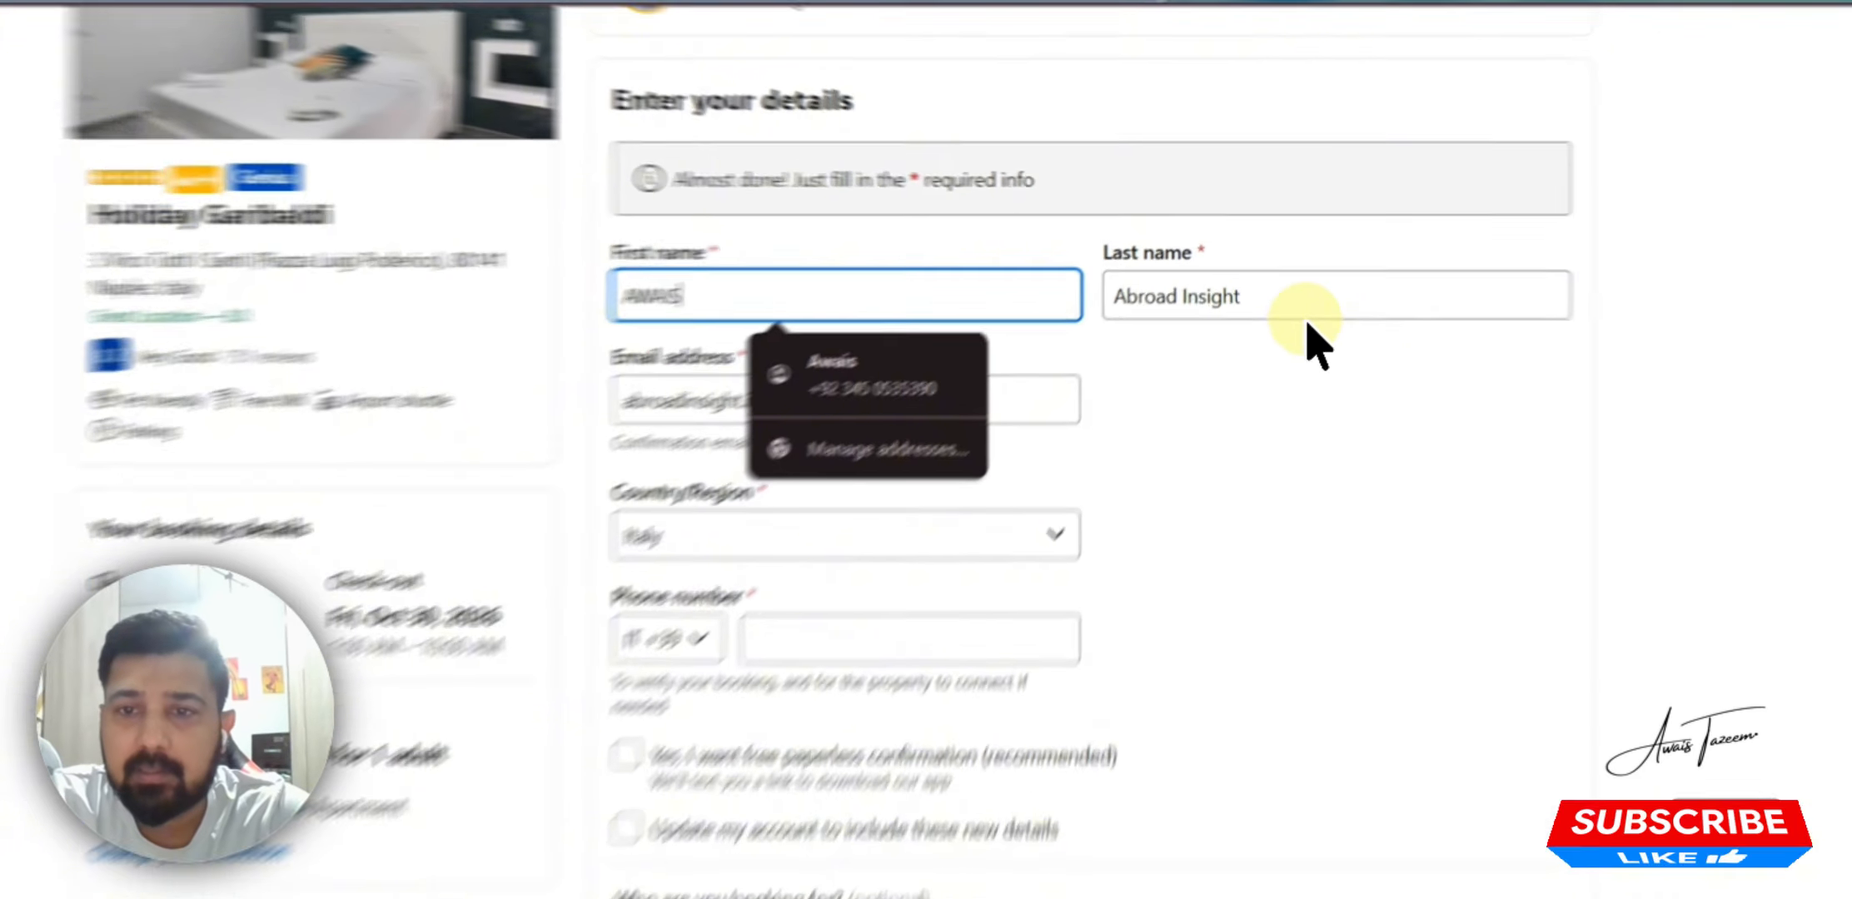
{"action": "key", "text": "Tab"}
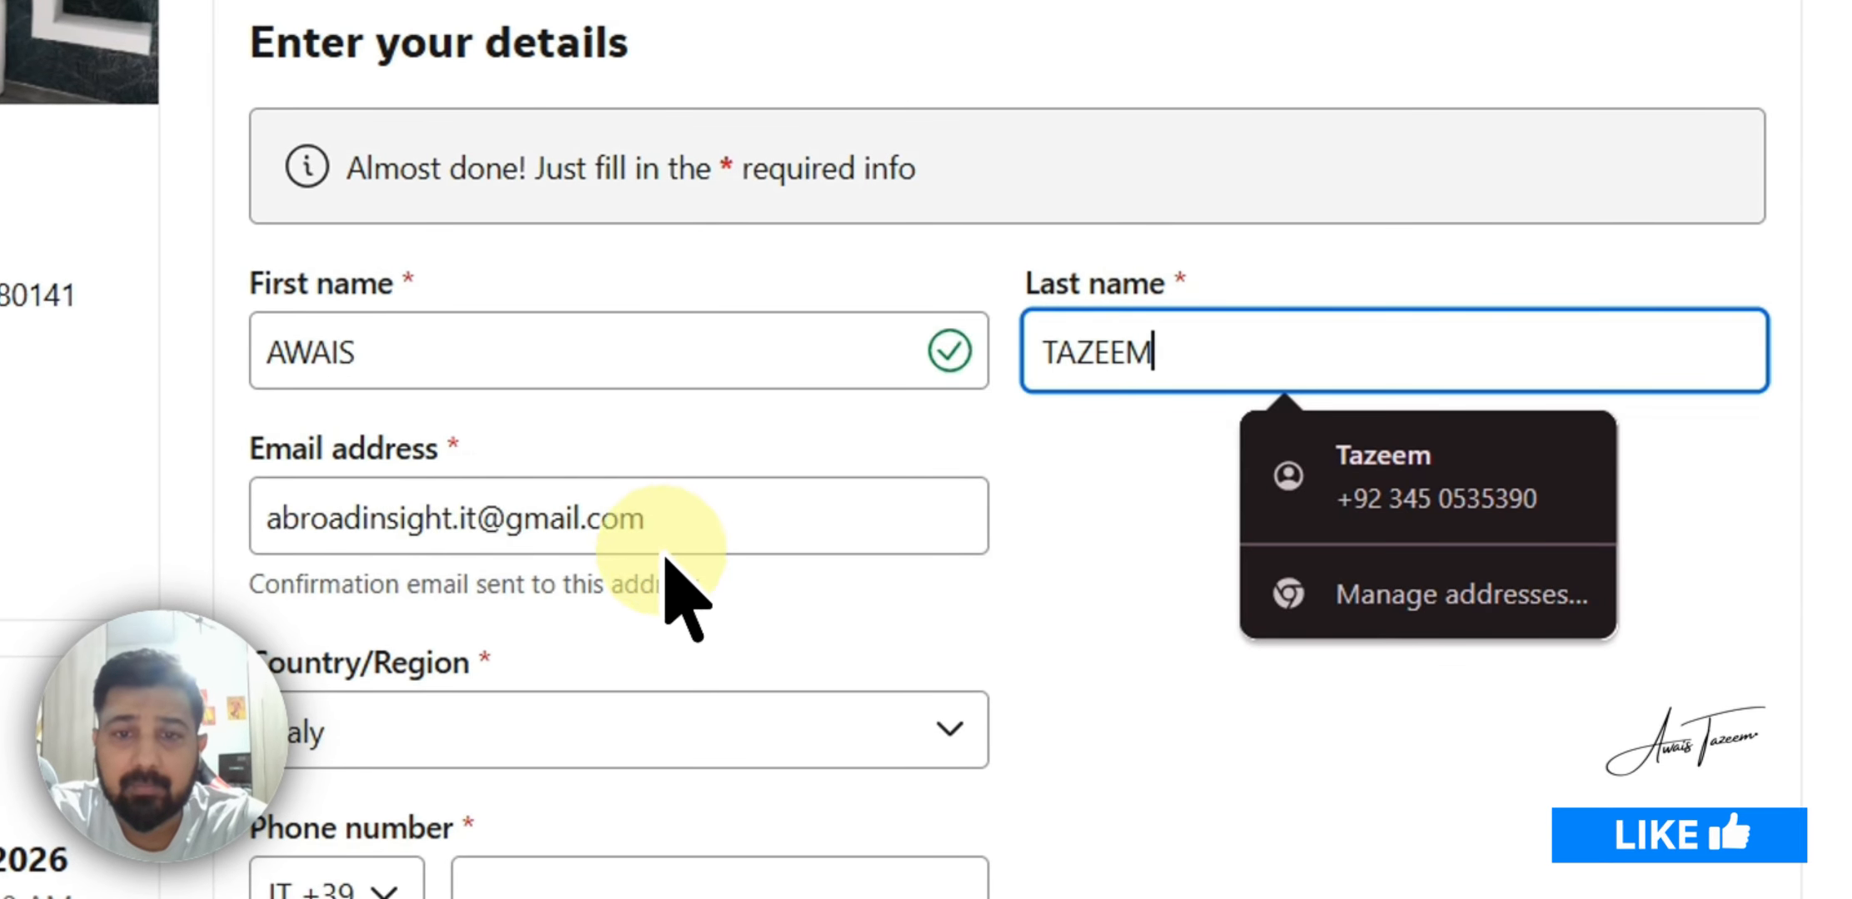
Replace the e-mail and autofill the saved contact details, including country Pakistan and phone number
{"action": "left_click_drag", "start_coordinate": [657, 518], "coordinate": [247, 514]}
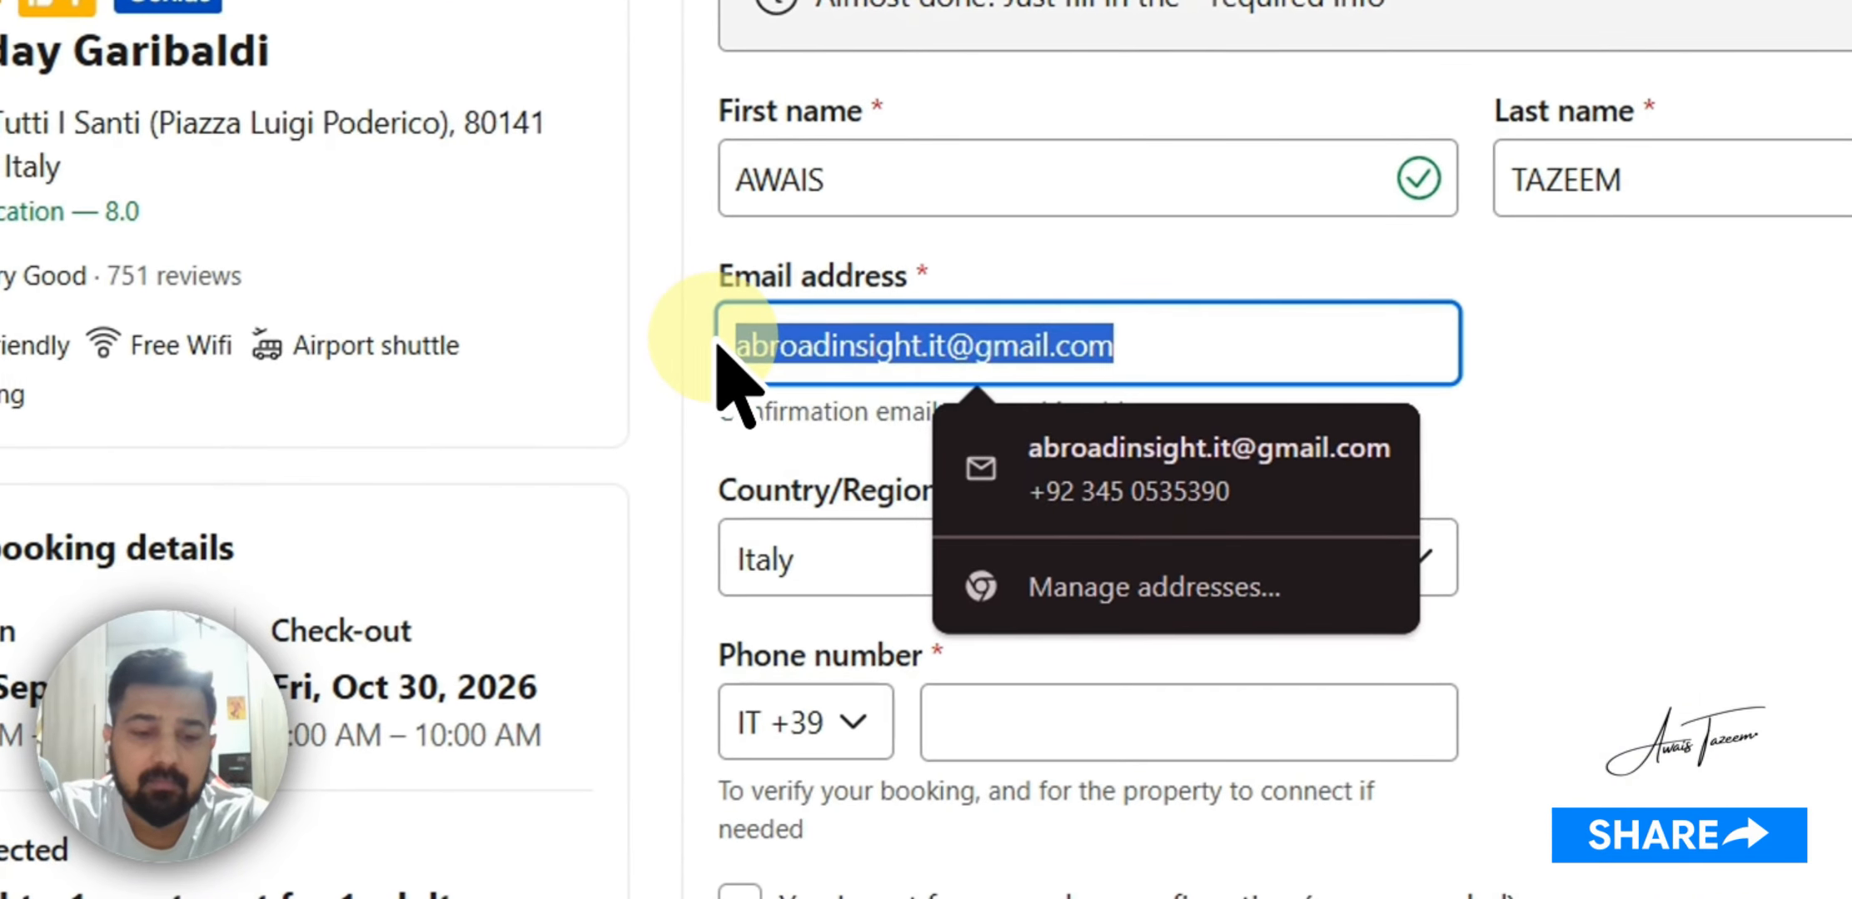
{"action": "type", "text": "AWAIS"}
{"action": "left_click", "coordinate": [1024, 437]}
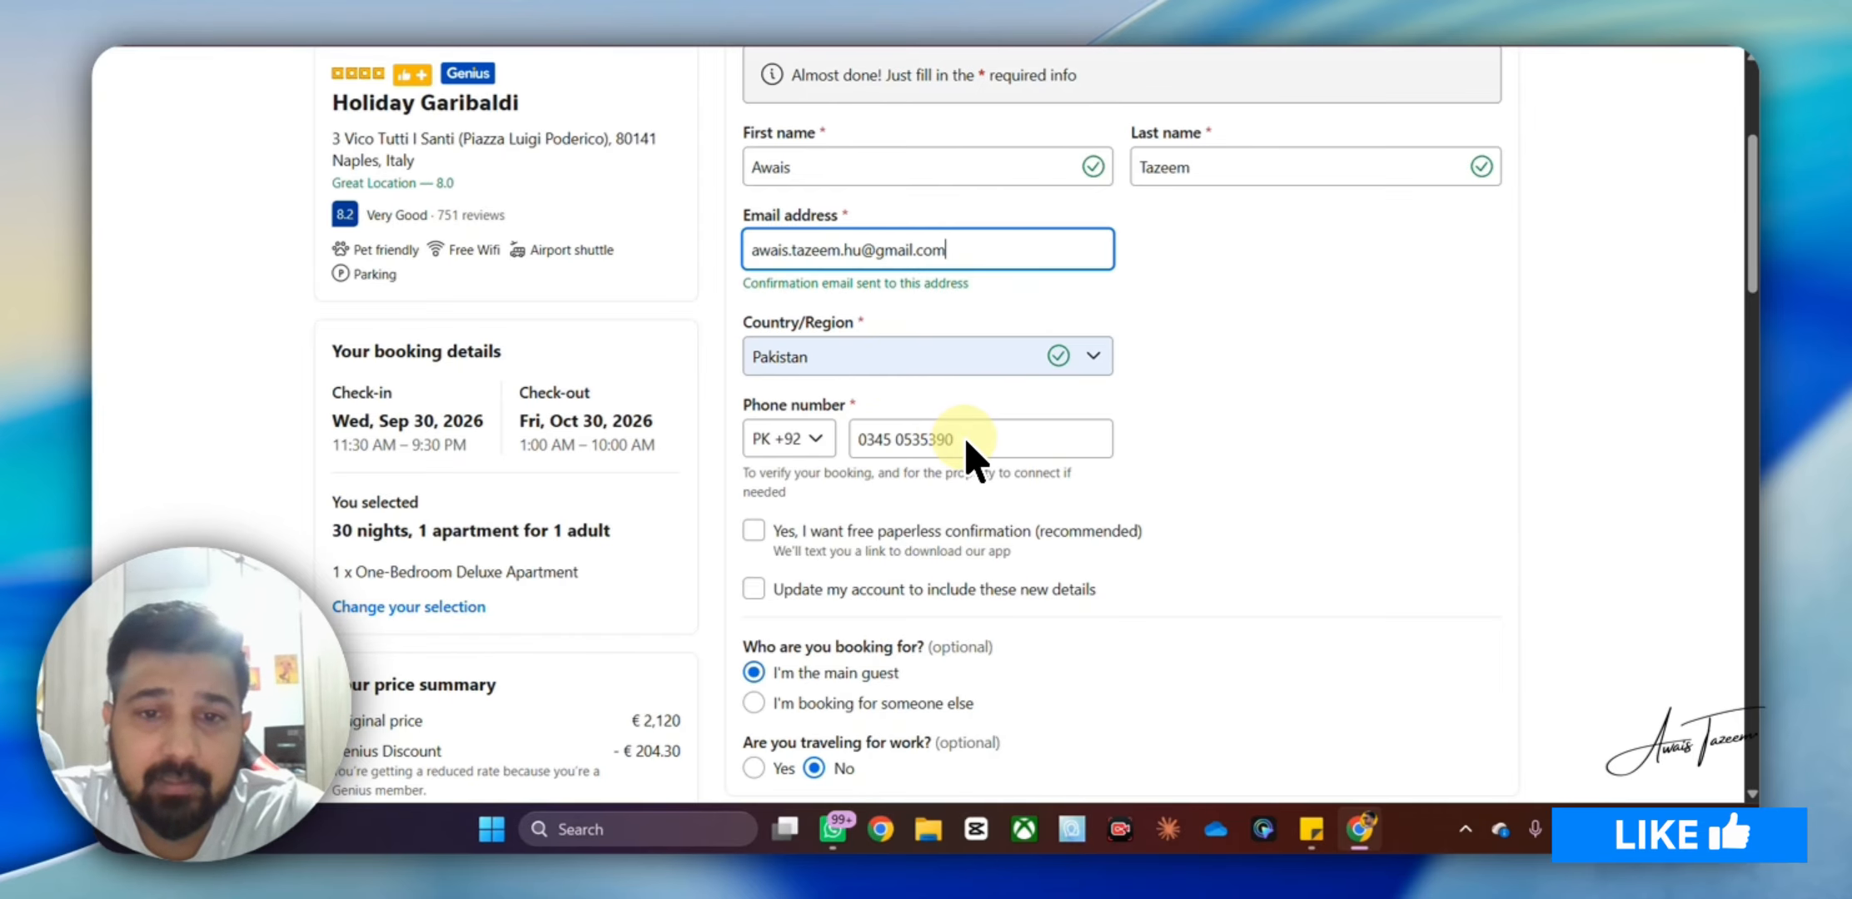
{"action": "scroll", "coordinate": [970, 450], "scroll_direction": "down", "scroll_amount": 3}
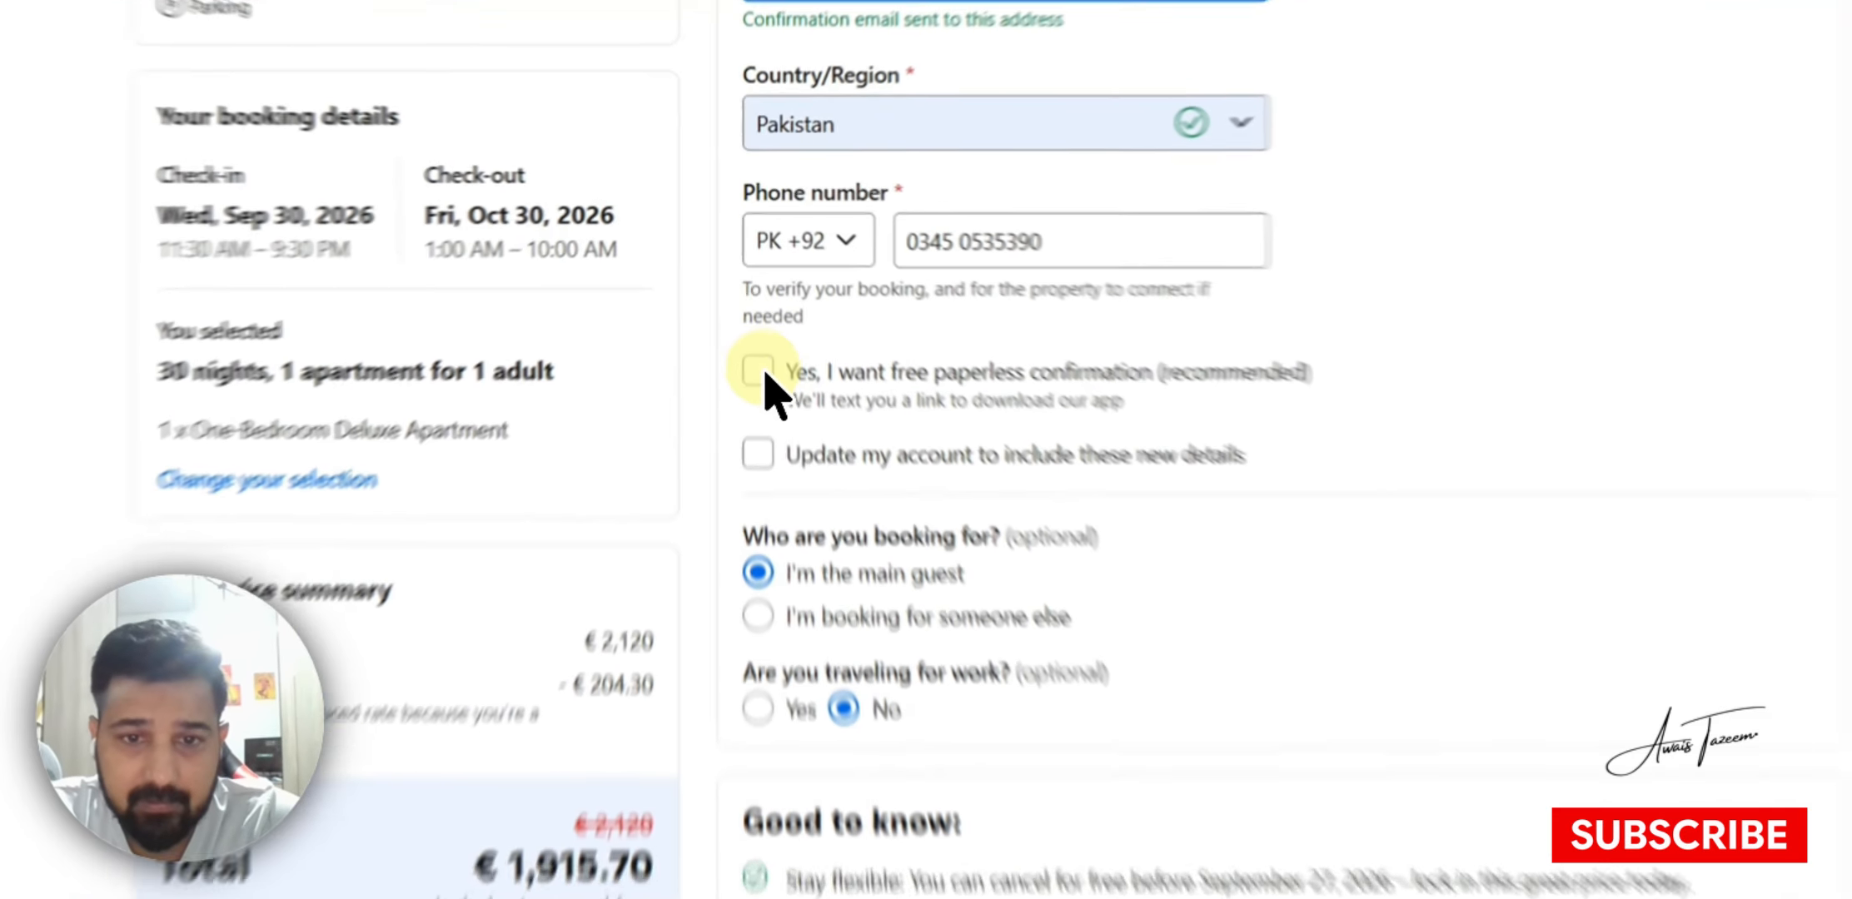
Opt in to free paperless confirmation and continue with Next: Final details
{"action": "left_click", "coordinate": [754, 312]}
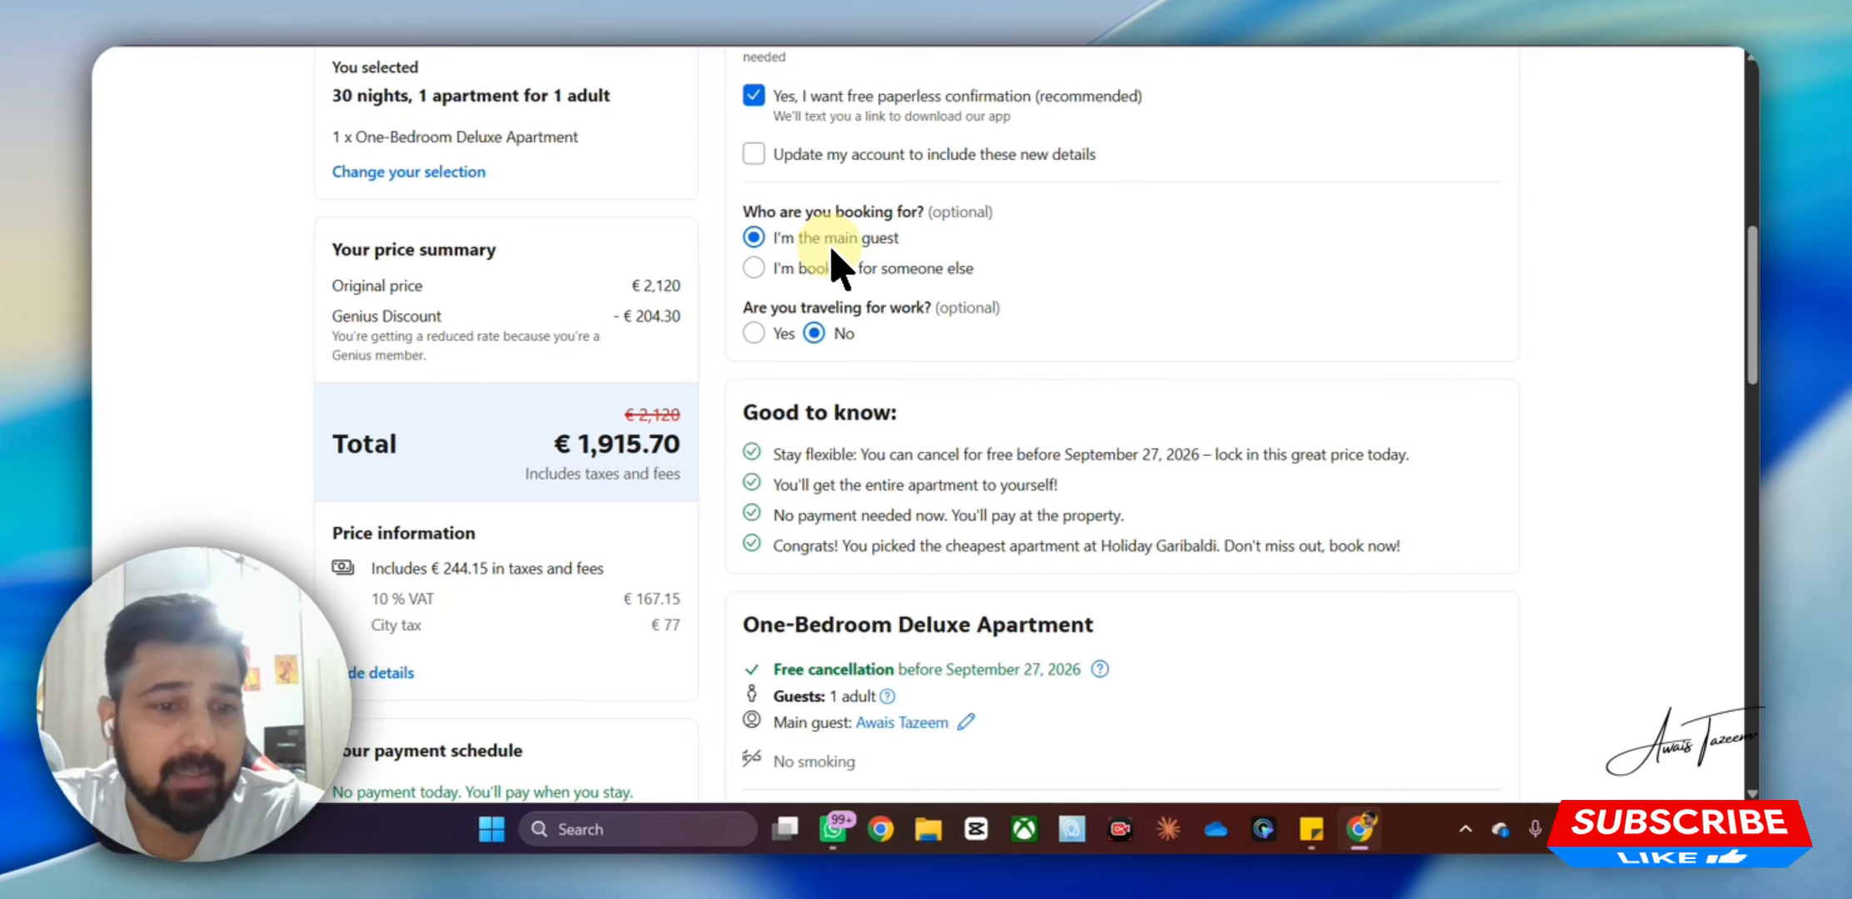
{"action": "scroll", "coordinate": [905, 254], "scroll_direction": "down", "scroll_amount": 9}
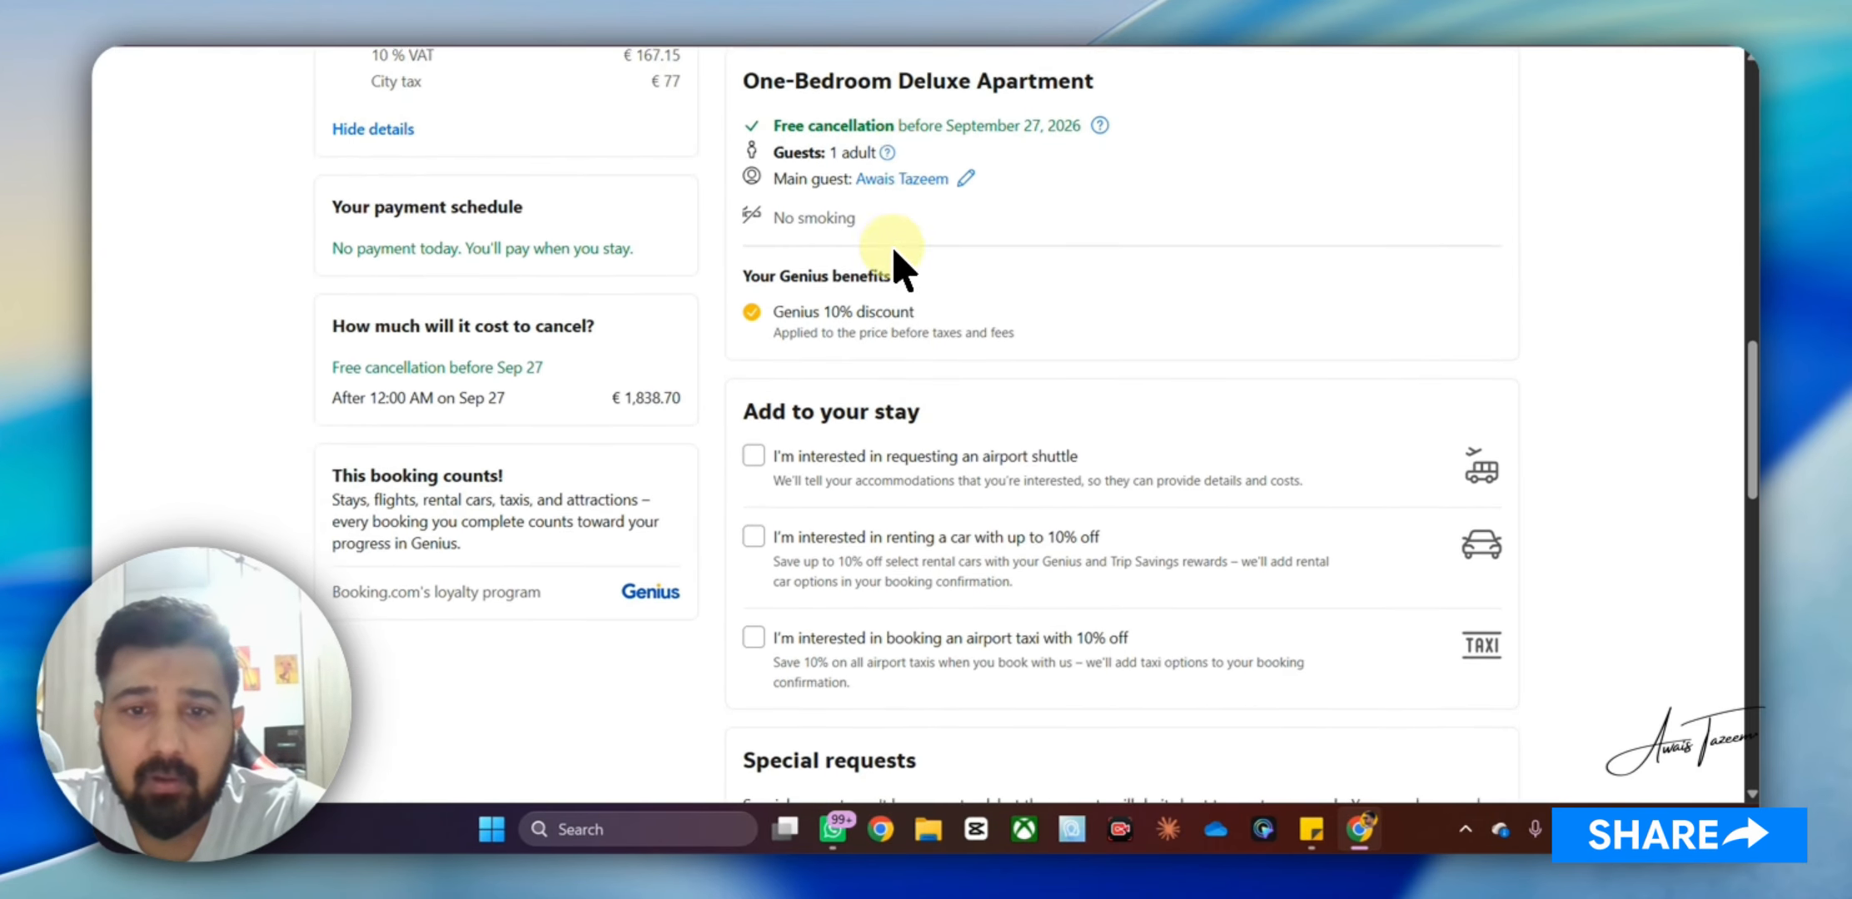
{"action": "scroll", "coordinate": [1031, 279], "scroll_direction": "down", "scroll_amount": 9}
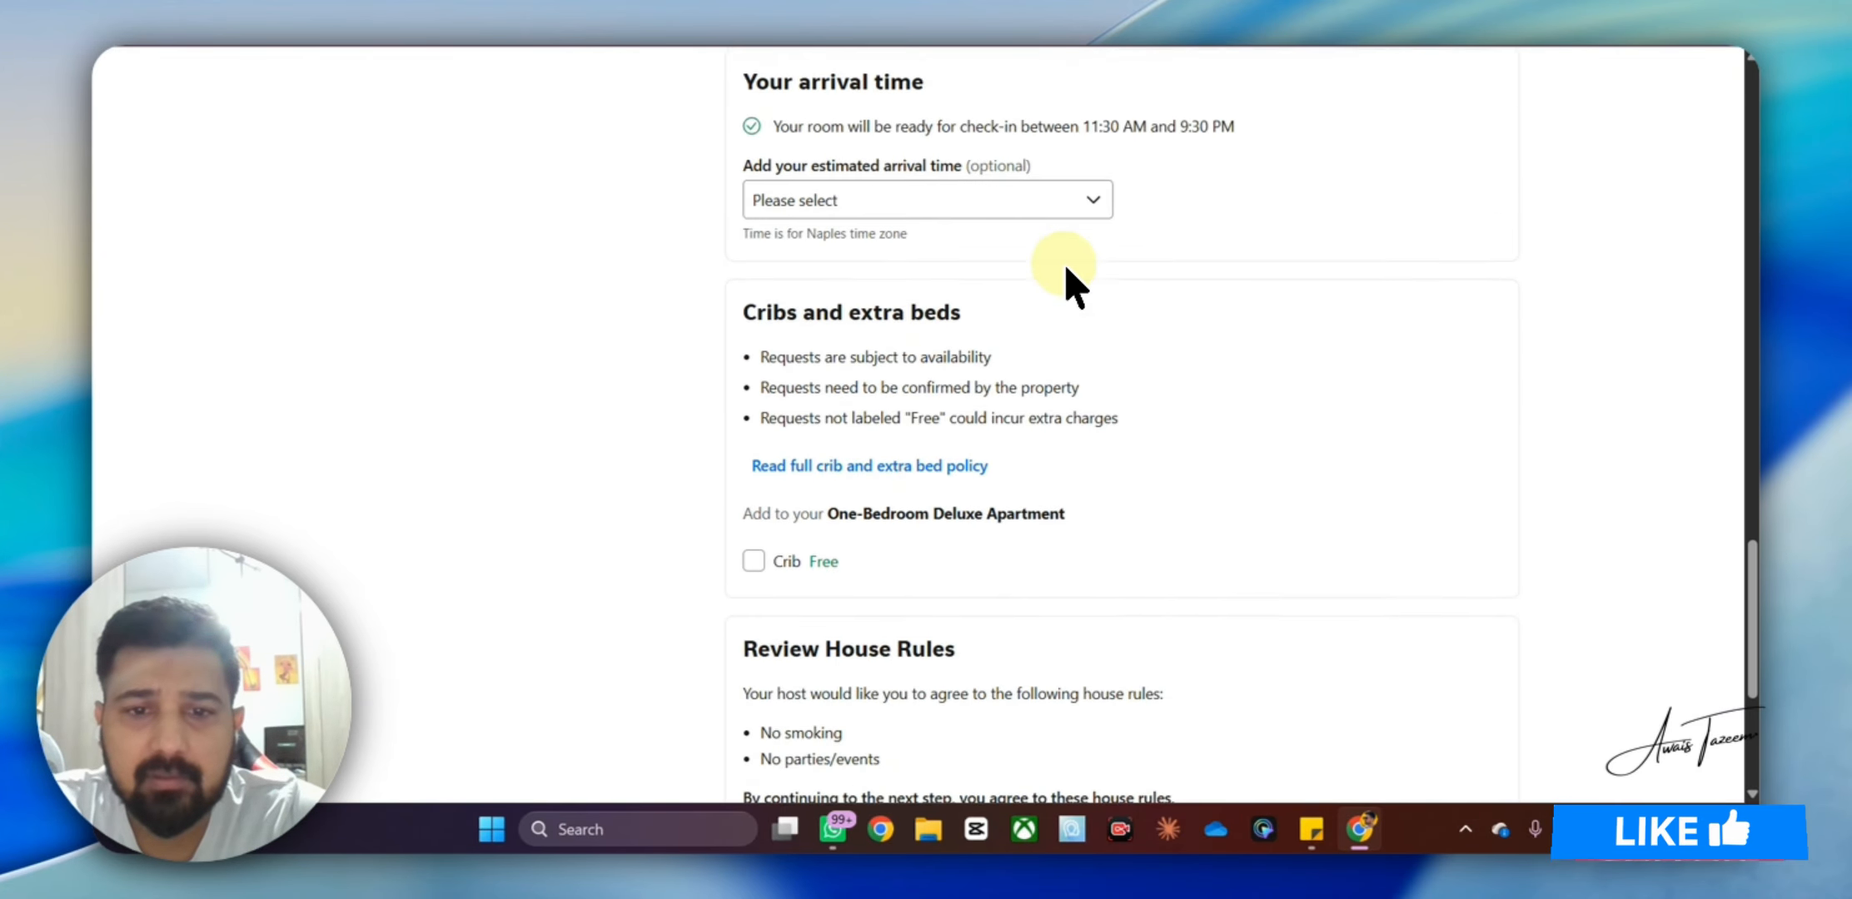
{"action": "scroll", "coordinate": [1066, 281], "scroll_direction": "down", "scroll_amount": 4}
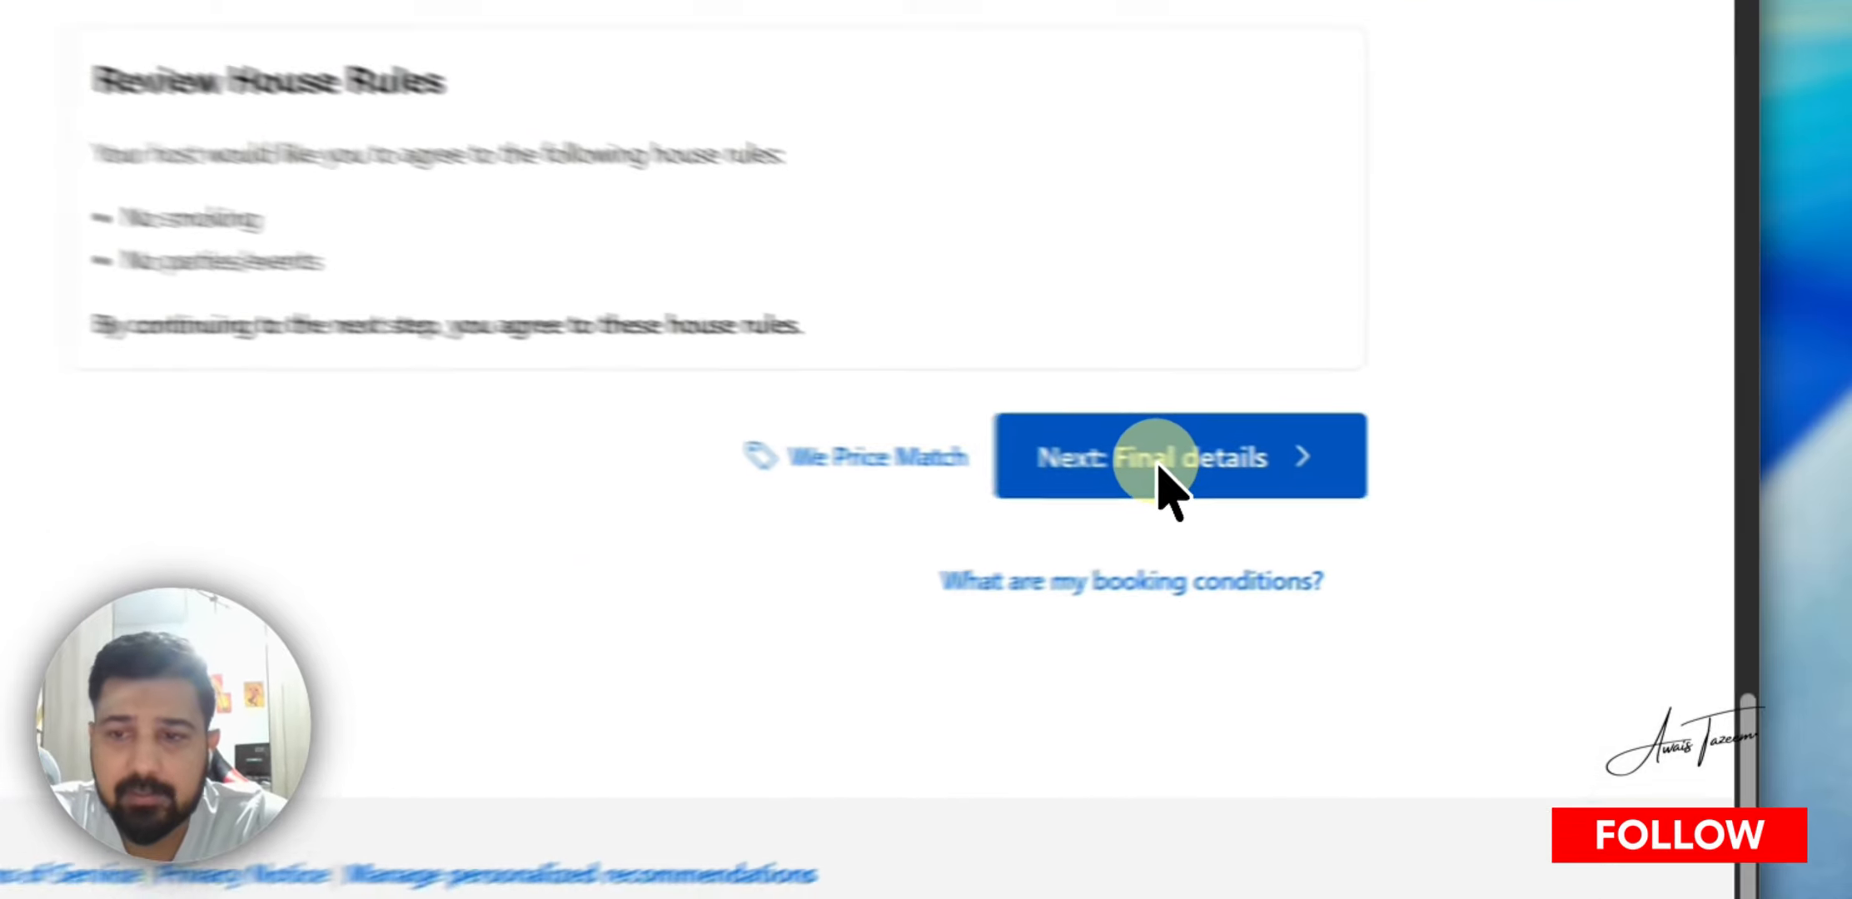
{"action": "left_click", "coordinate": [1397, 490]}
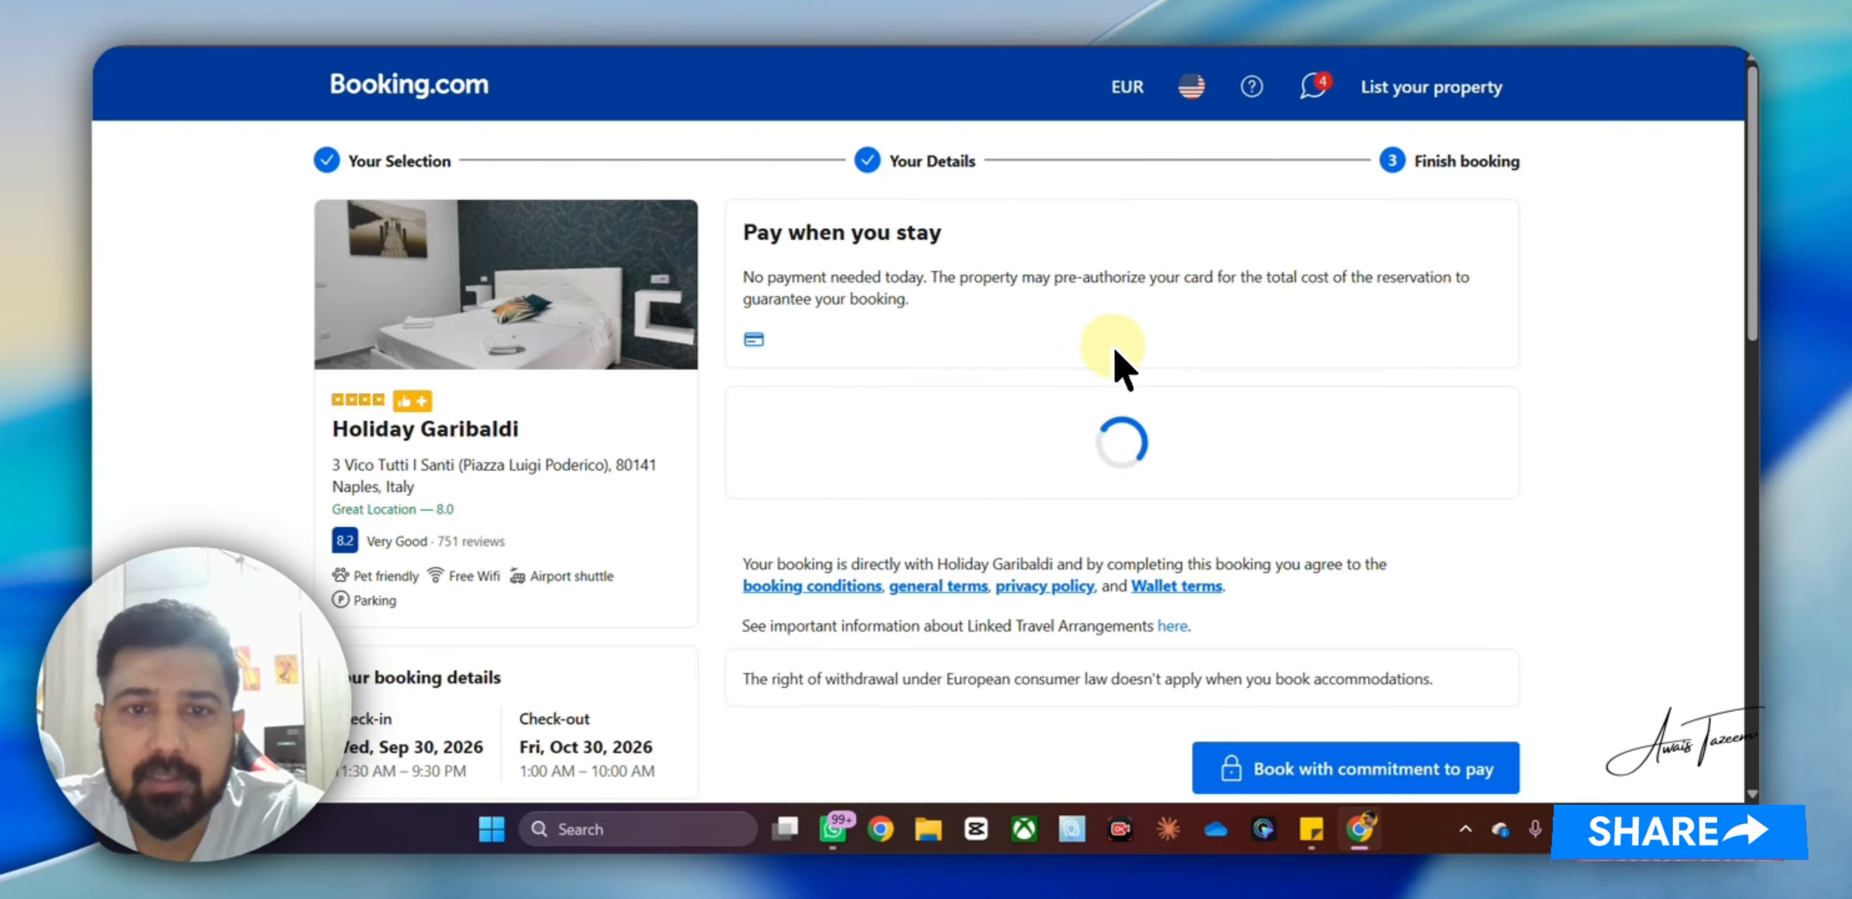
Book the €1,838.70 stay with the saved Visa card, committing to pay
{"action": "scroll", "coordinate": [1107, 364], "scroll_direction": "down", "scroll_amount": 2}
{"action": "scroll", "coordinate": [1124, 366], "scroll_direction": "down", "scroll_amount": 2}
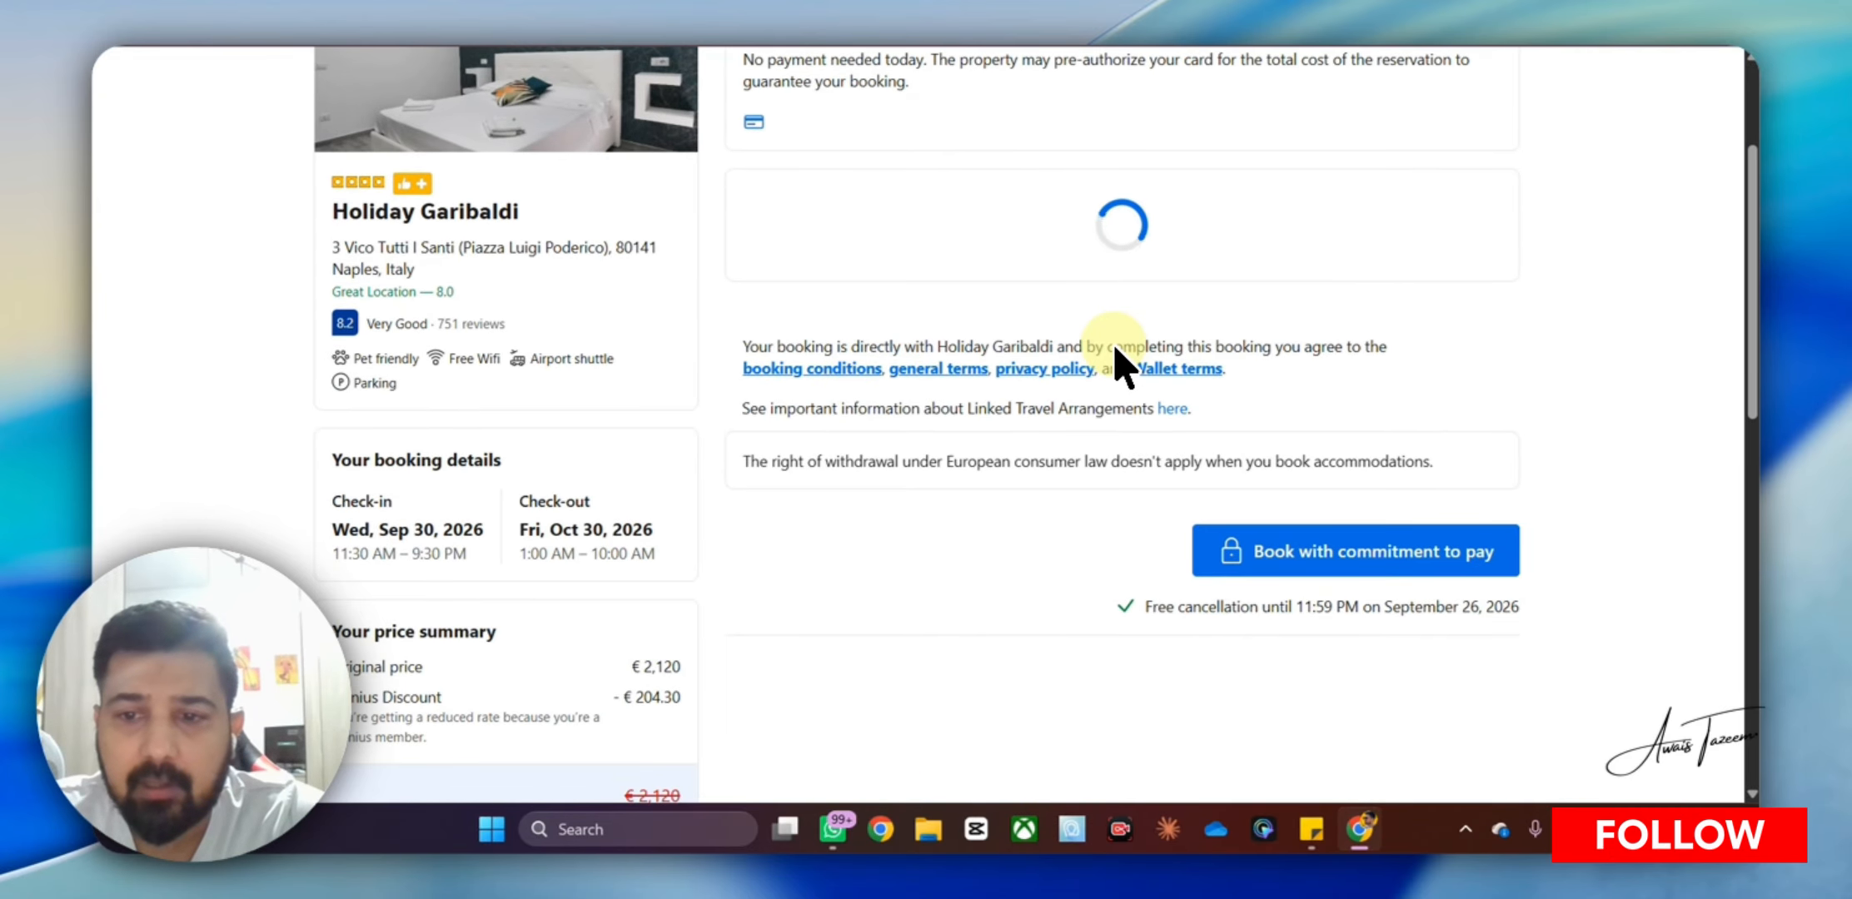
{"action": "scroll", "coordinate": [1124, 367], "scroll_direction": "up", "scroll_amount": 2}
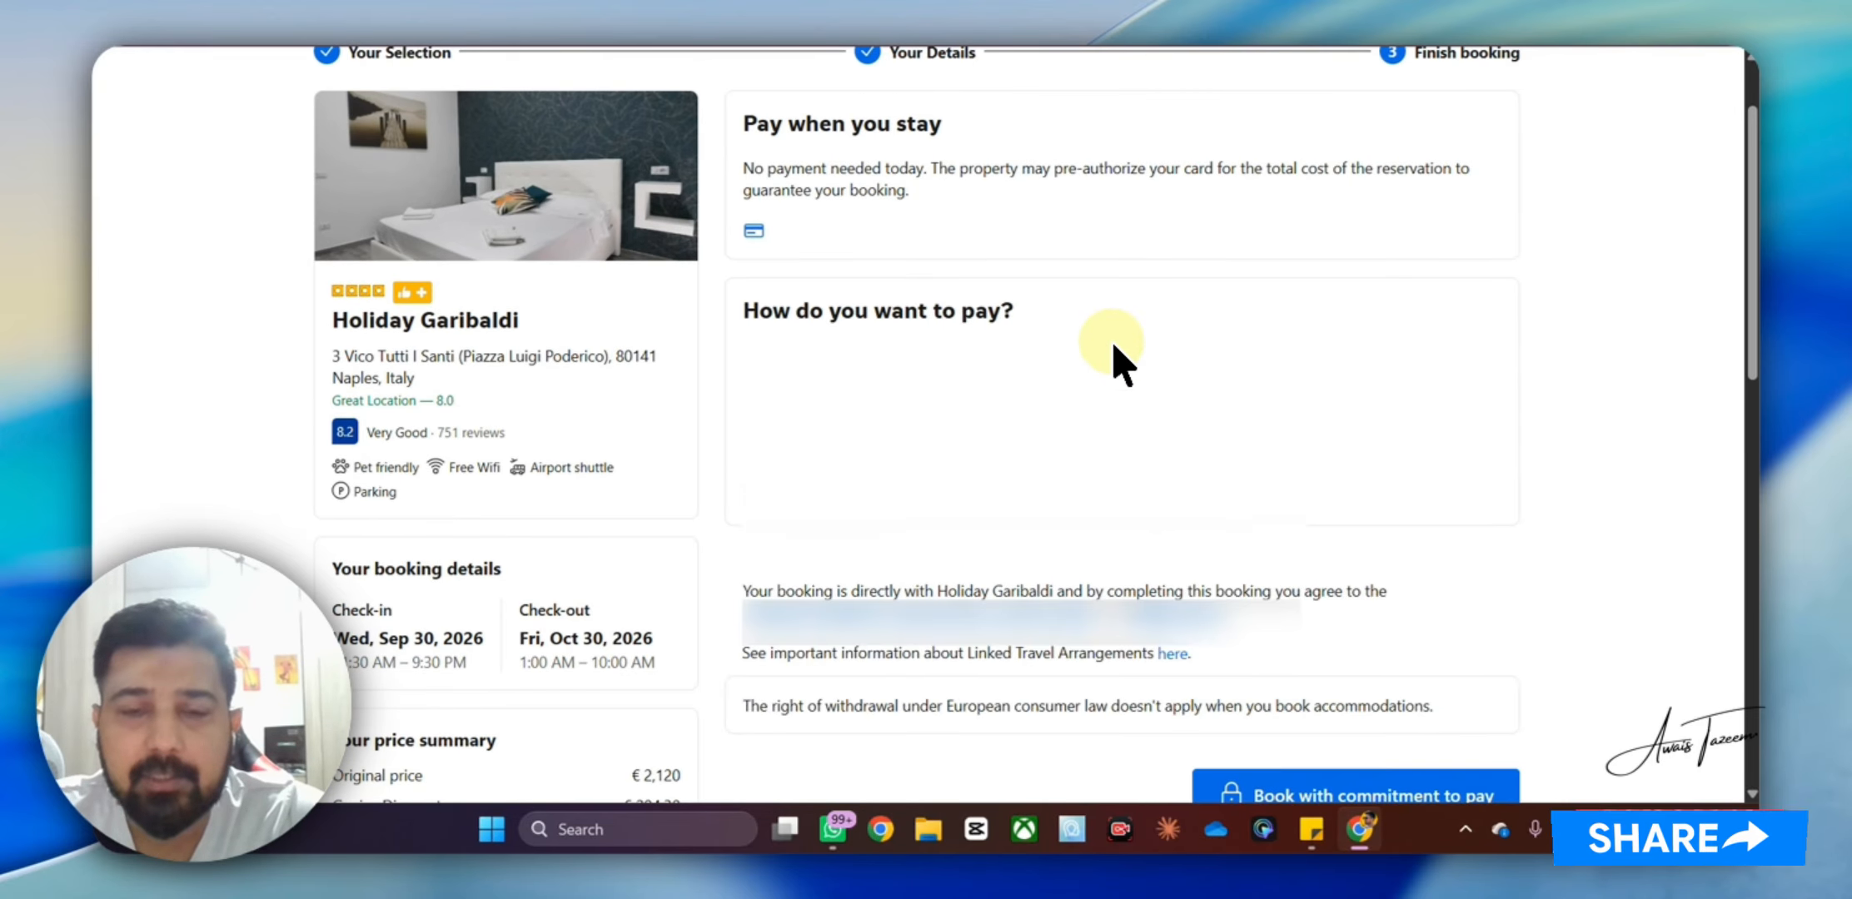
{"action": "scroll", "coordinate": [1120, 358], "scroll_direction": "down", "scroll_amount": 2}
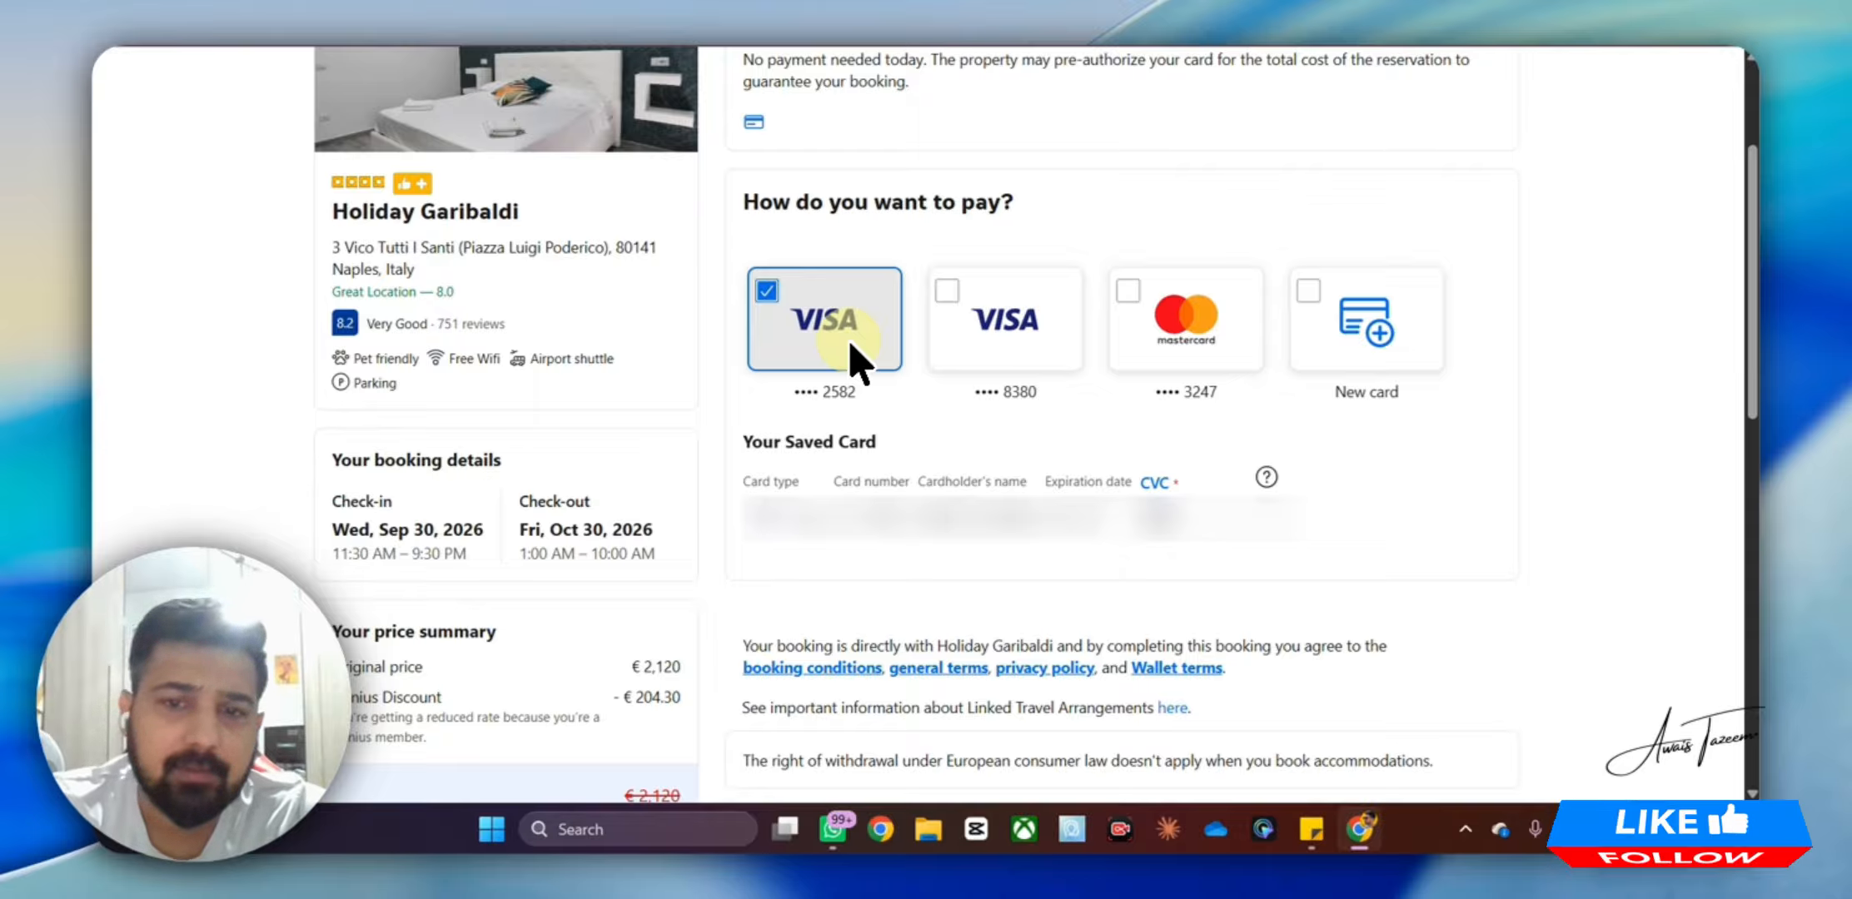
{"action": "scroll", "coordinate": [857, 367], "scroll_direction": "down", "scroll_amount": 4}
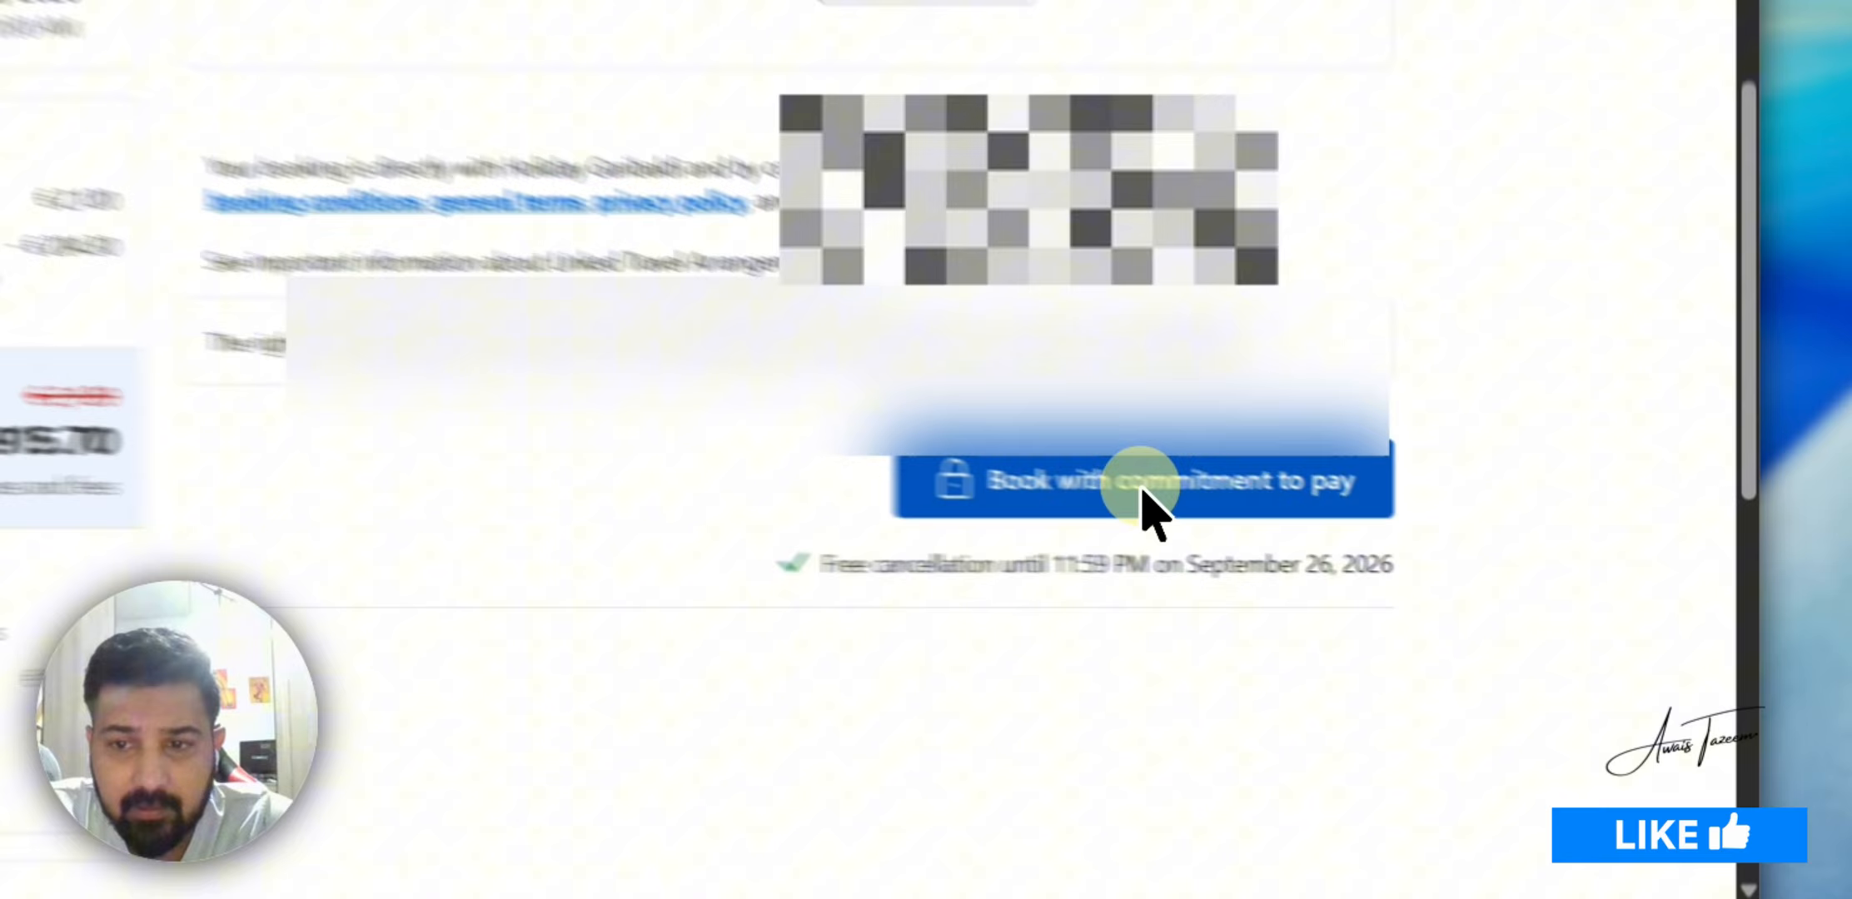
{"action": "left_click", "coordinate": [1359, 537]}
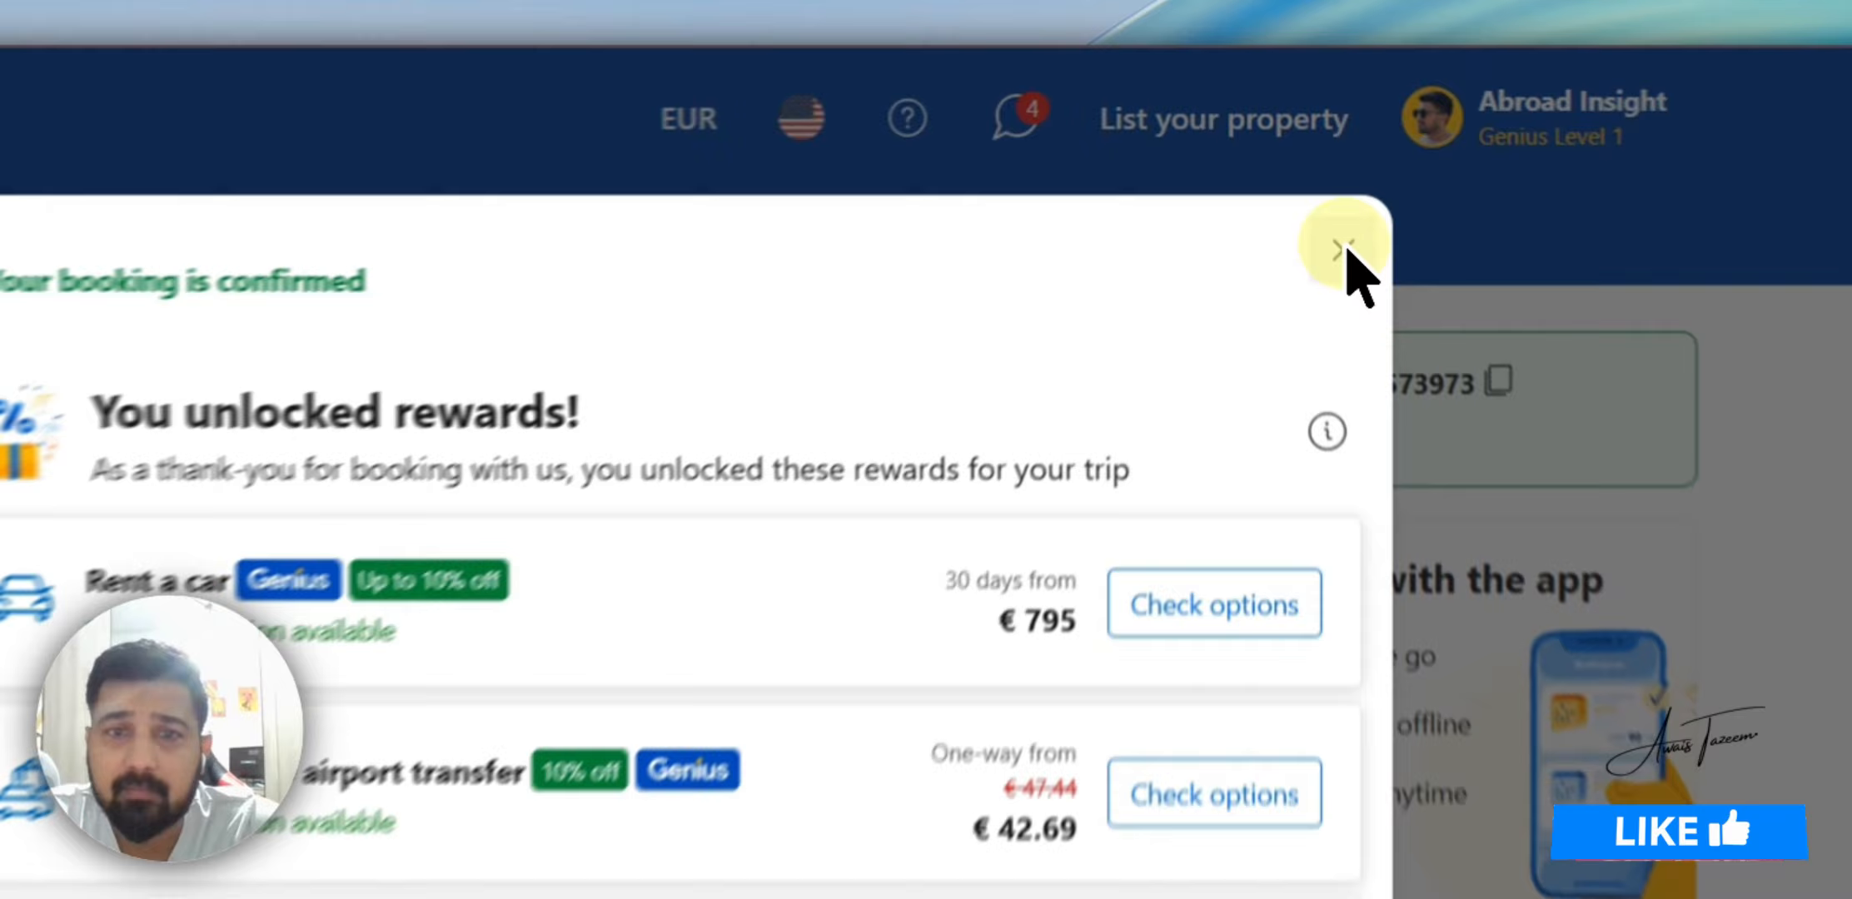
Close the 'You unlocked rewards!' popup to see the 30-night booking summary
{"action": "left_click", "coordinate": [1311, 161]}
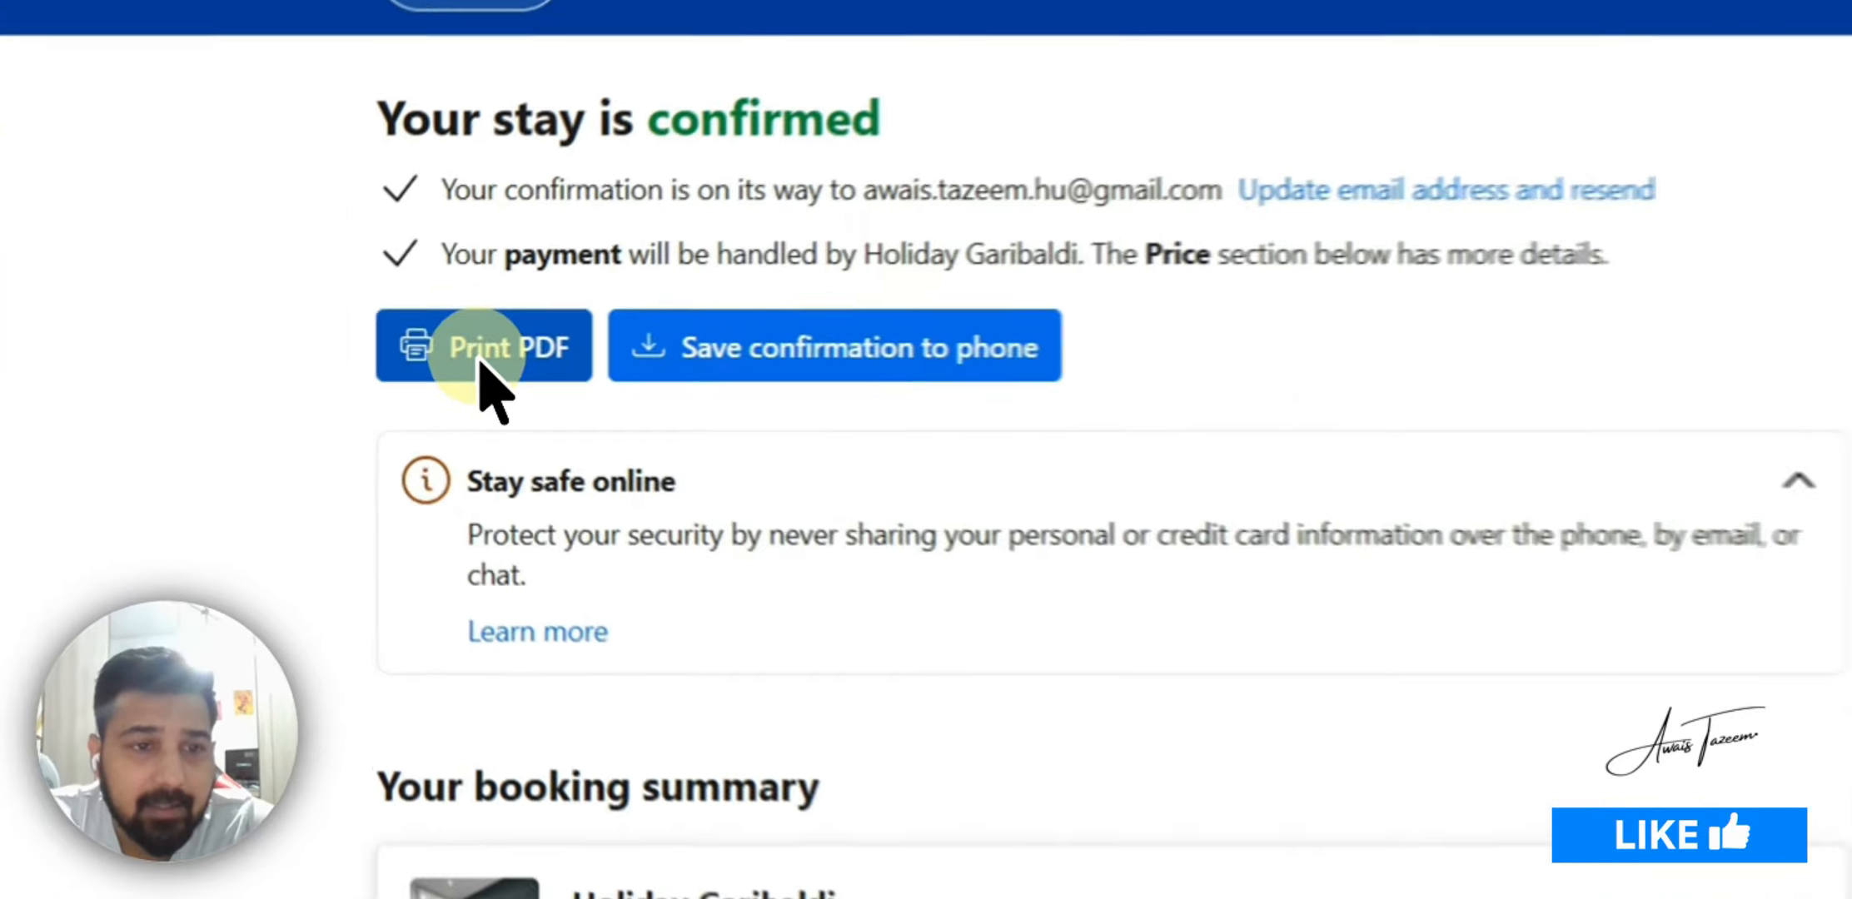
Choose the English version of the booking confirmation for Print PDF
{"action": "left_click", "coordinate": [367, 355]}
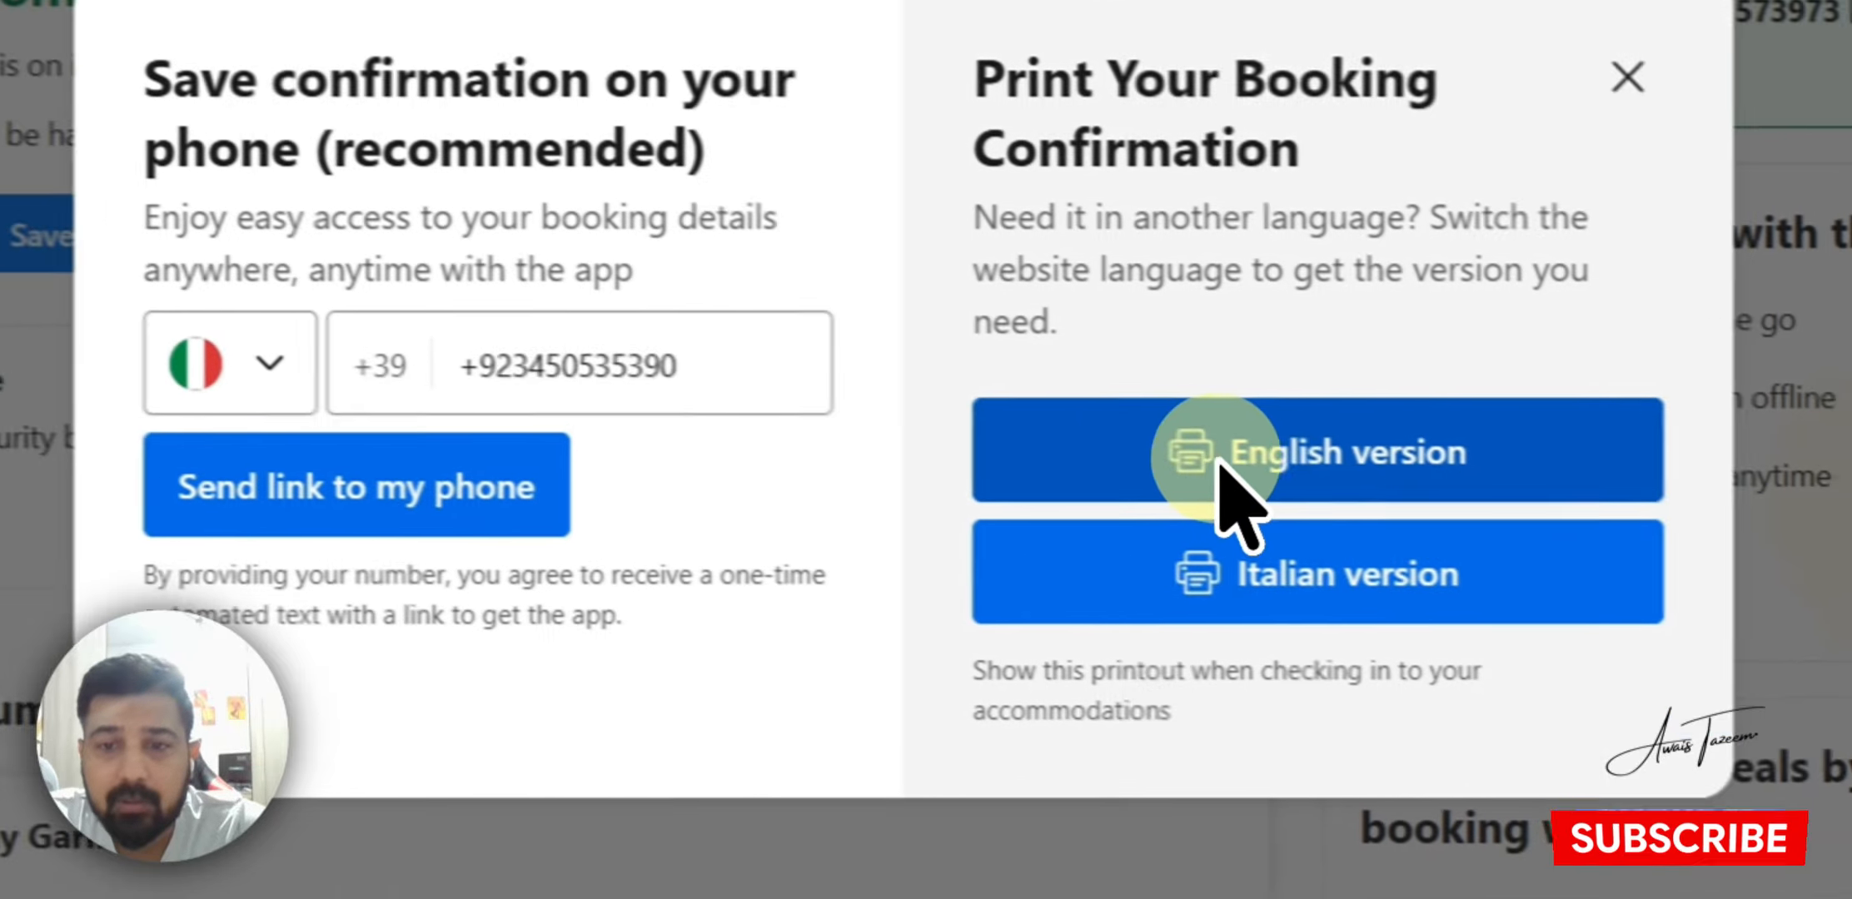
{"action": "left_click", "coordinate": [1207, 447]}
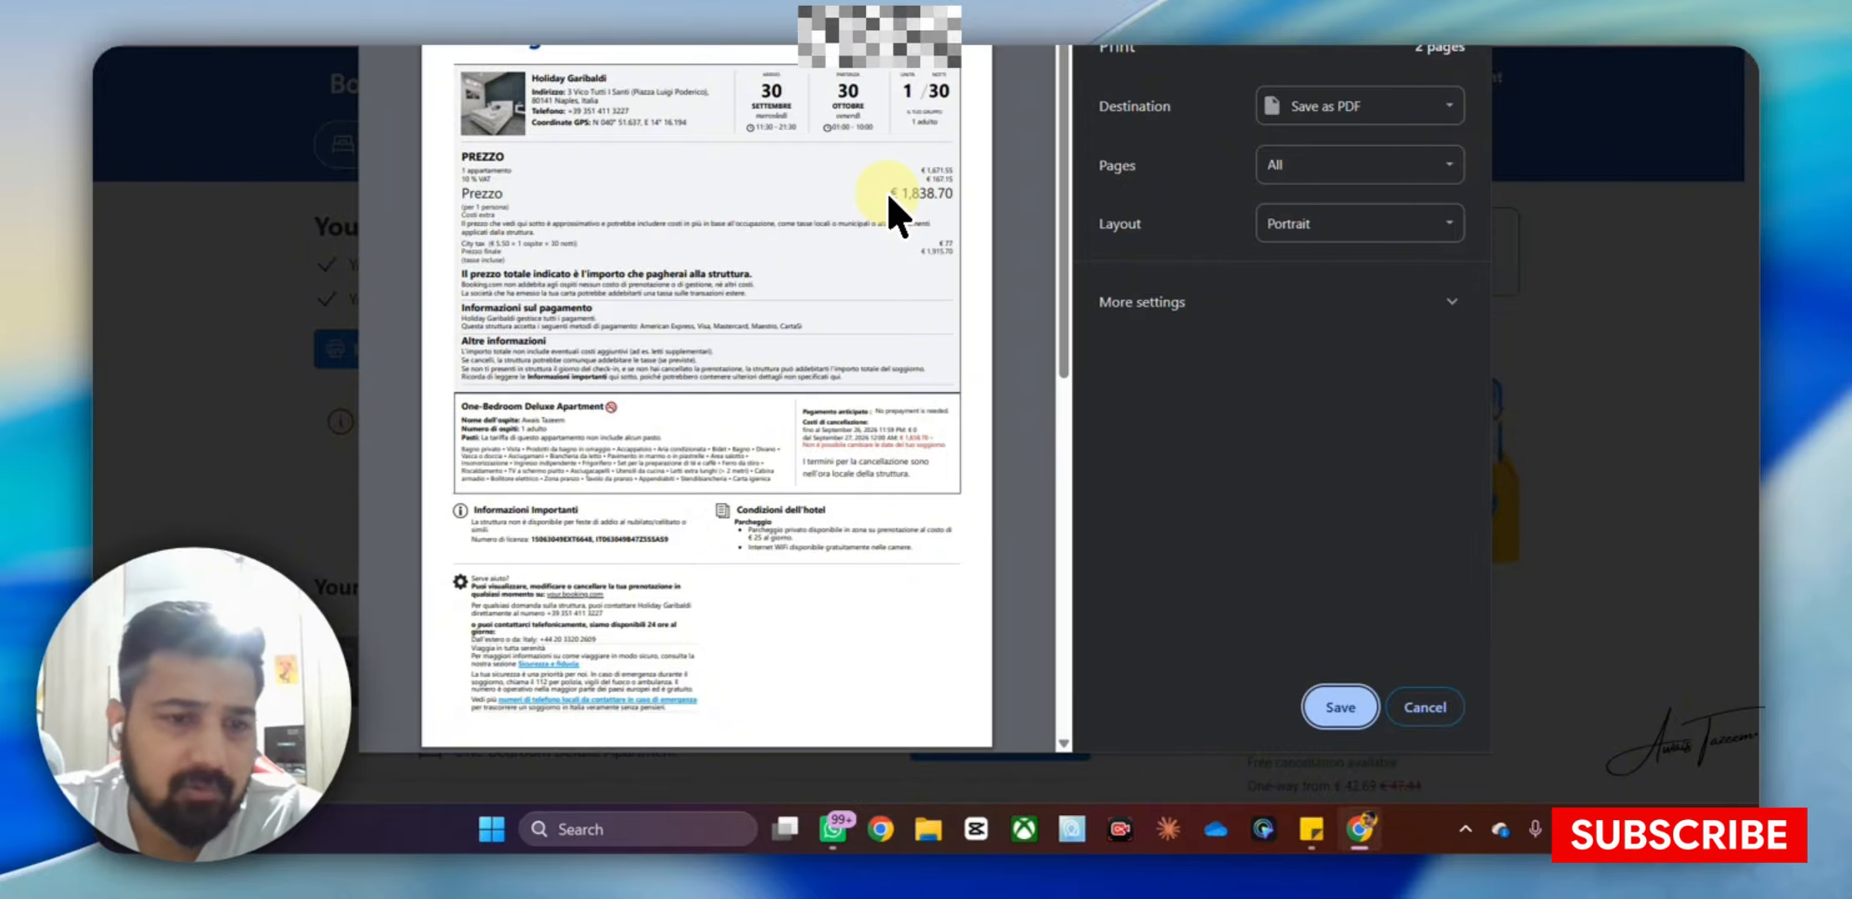
Review the 2-page preview, save the confirmation as PDF, and close the print options
{"action": "scroll", "coordinate": [541, 401], "scroll_direction": "down", "scroll_amount": 1}
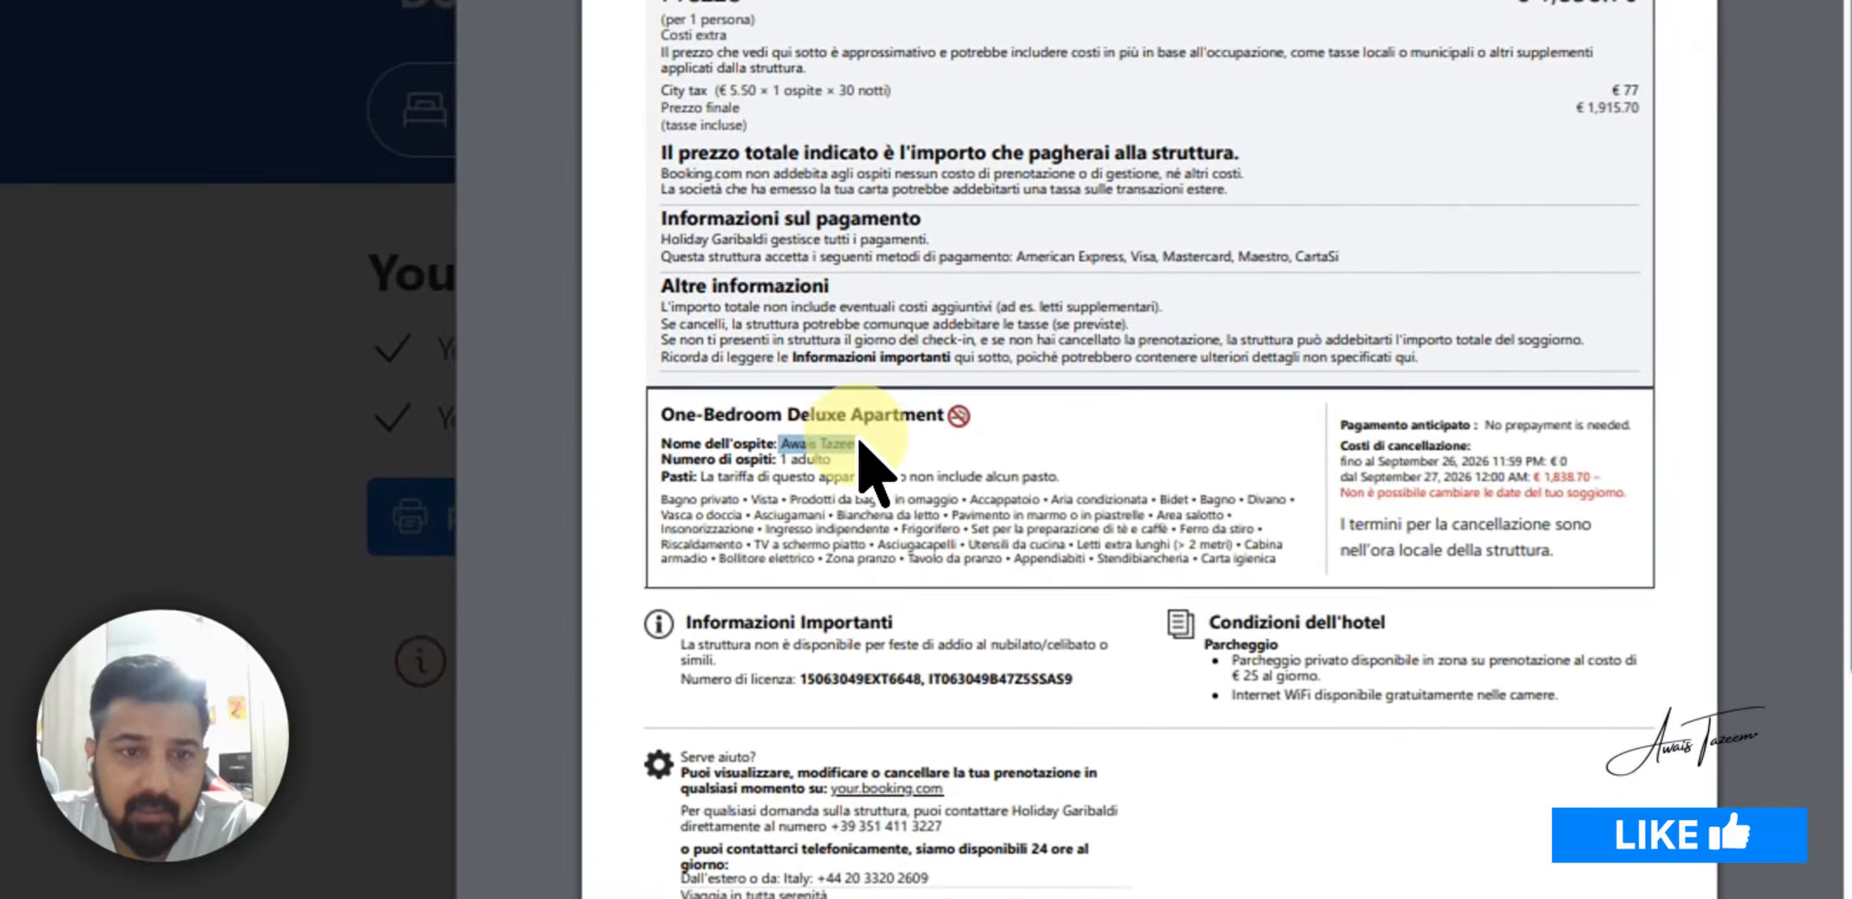
{"action": "left_click_drag", "start_coordinate": [787, 461], "coordinate": [826, 461]}
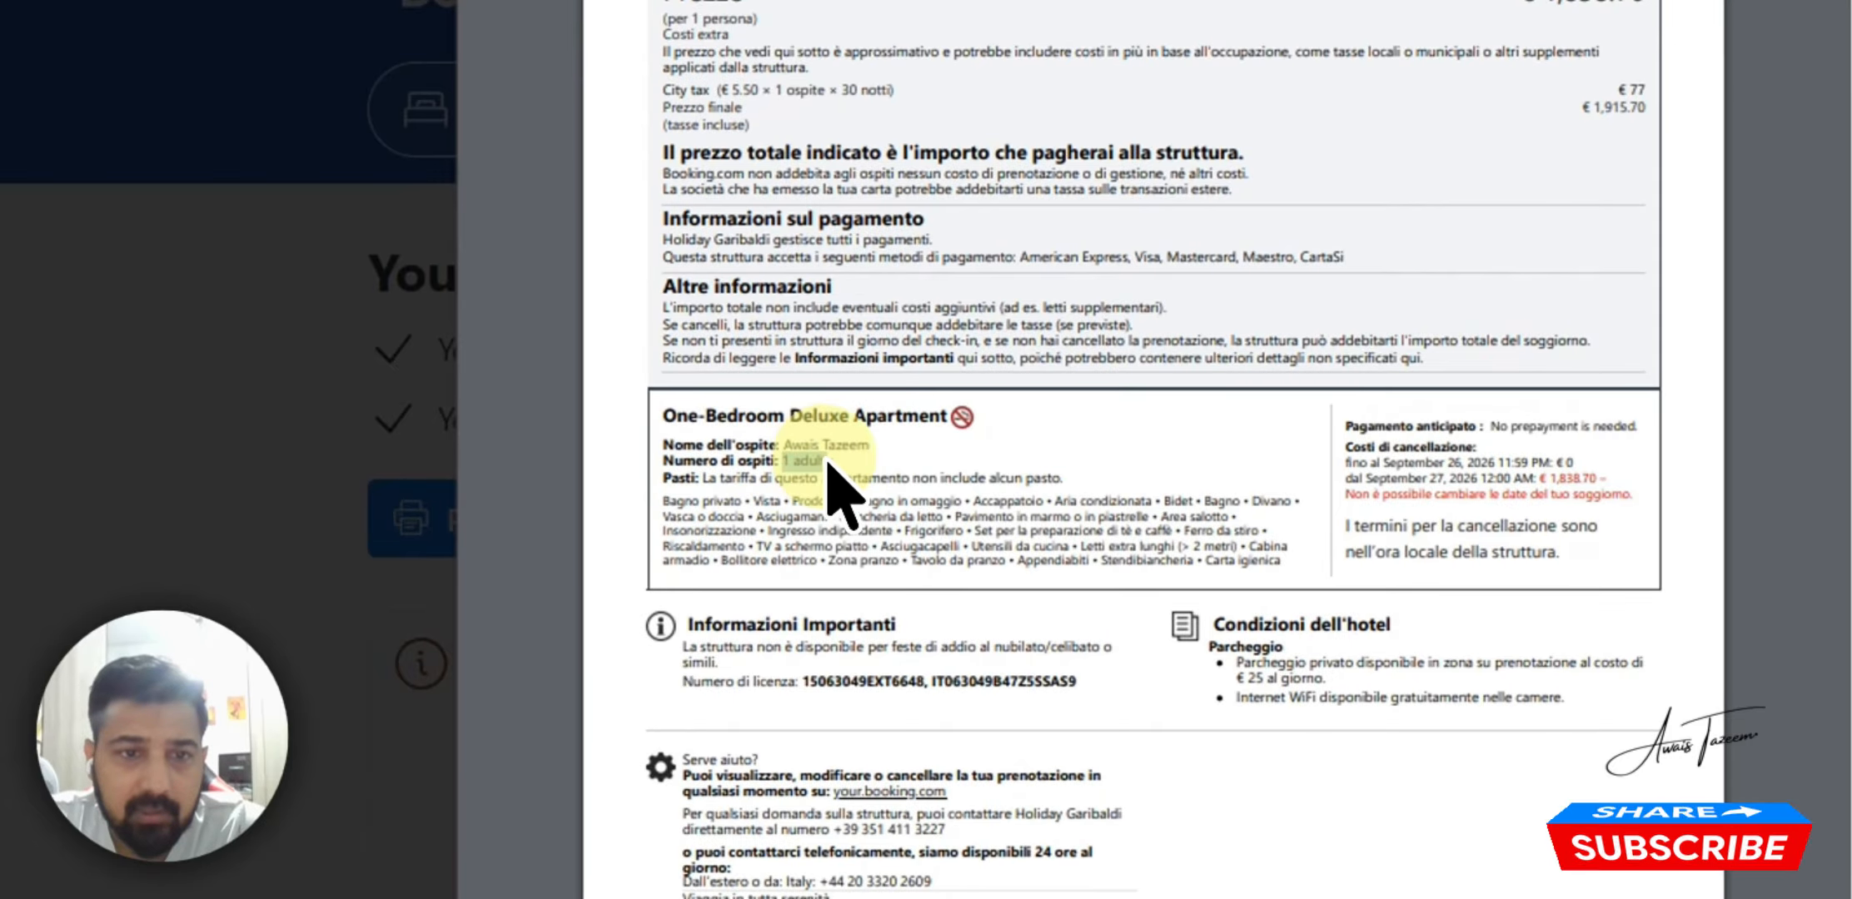
{"action": "scroll", "coordinate": [1087, 504], "scroll_direction": "down", "scroll_amount": 3}
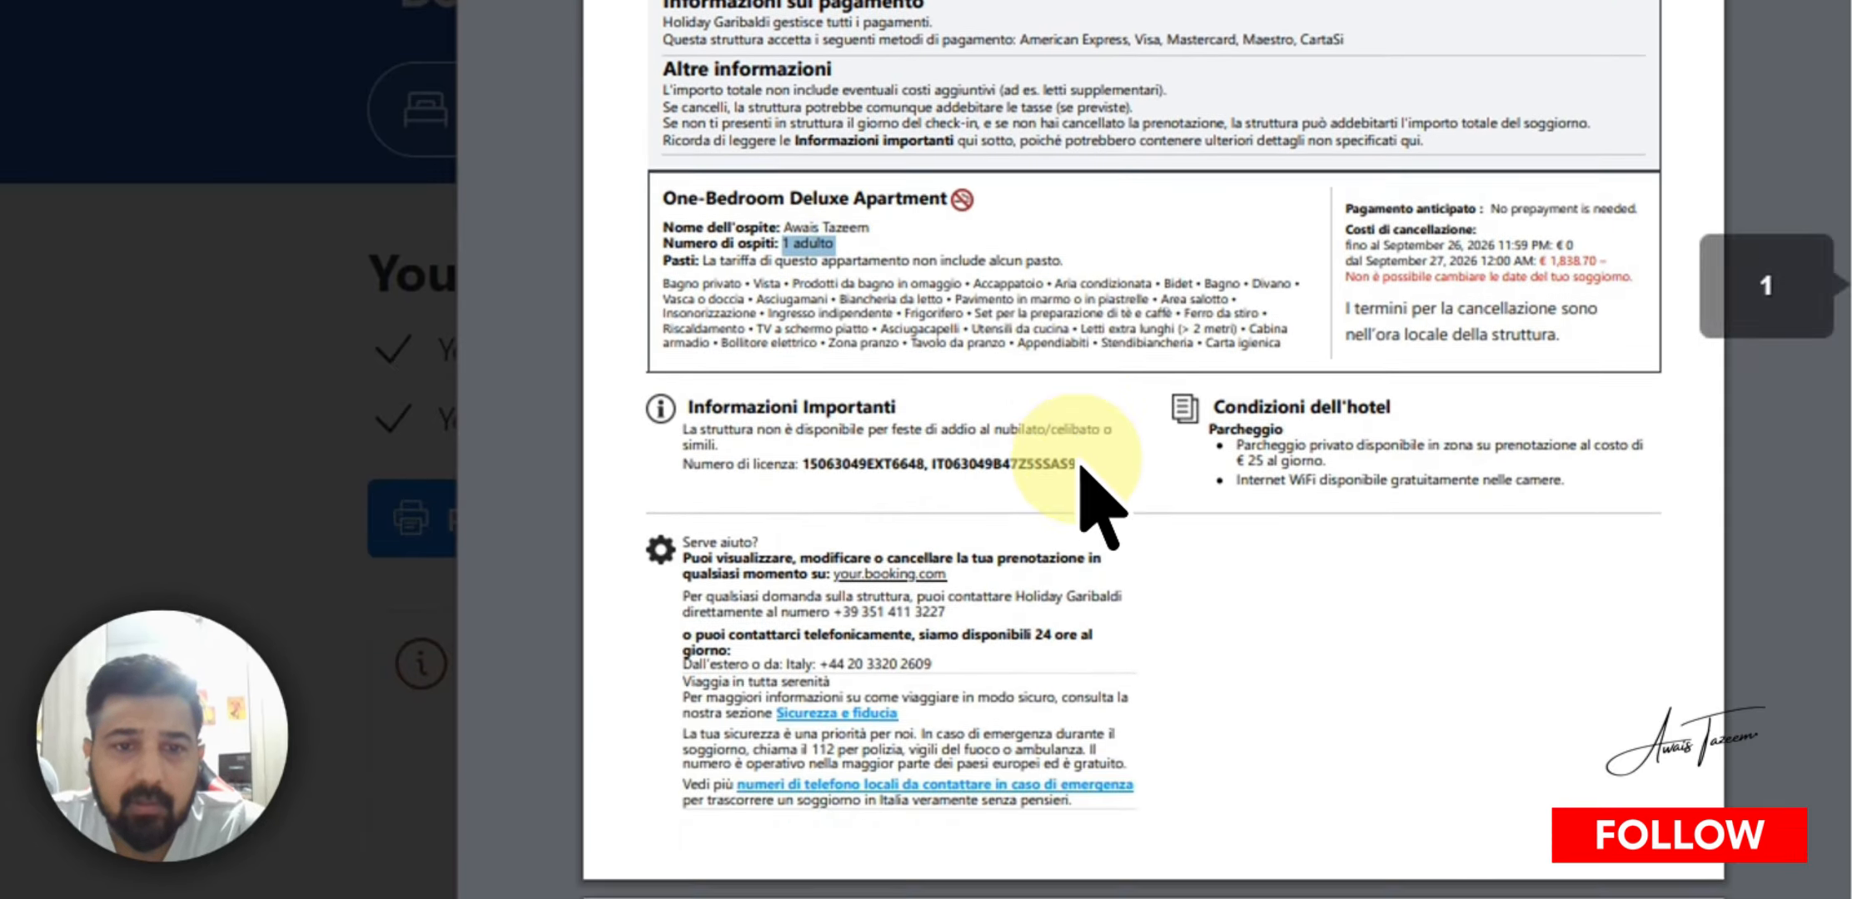
{"action": "scroll", "coordinate": [733, 346], "scroll_direction": "down", "scroll_amount": 5}
{"action": "scroll", "coordinate": [733, 345], "scroll_direction": "up", "scroll_amount": 10}
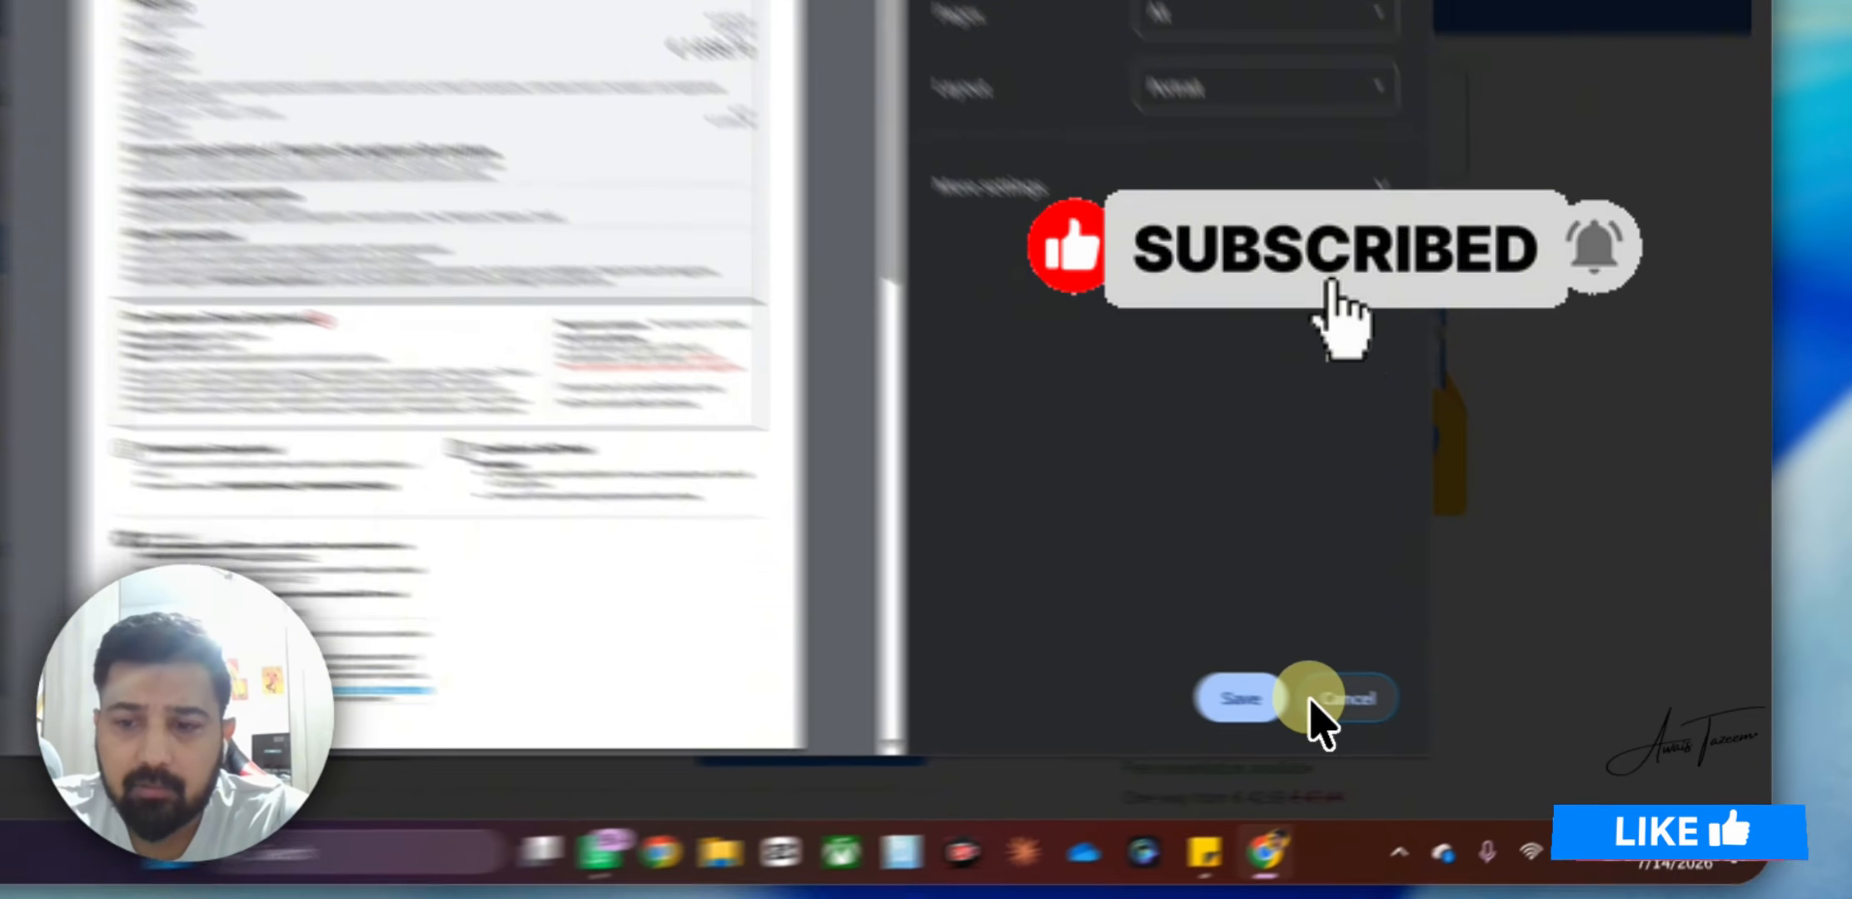
{"action": "left_click", "coordinate": [1340, 707]}
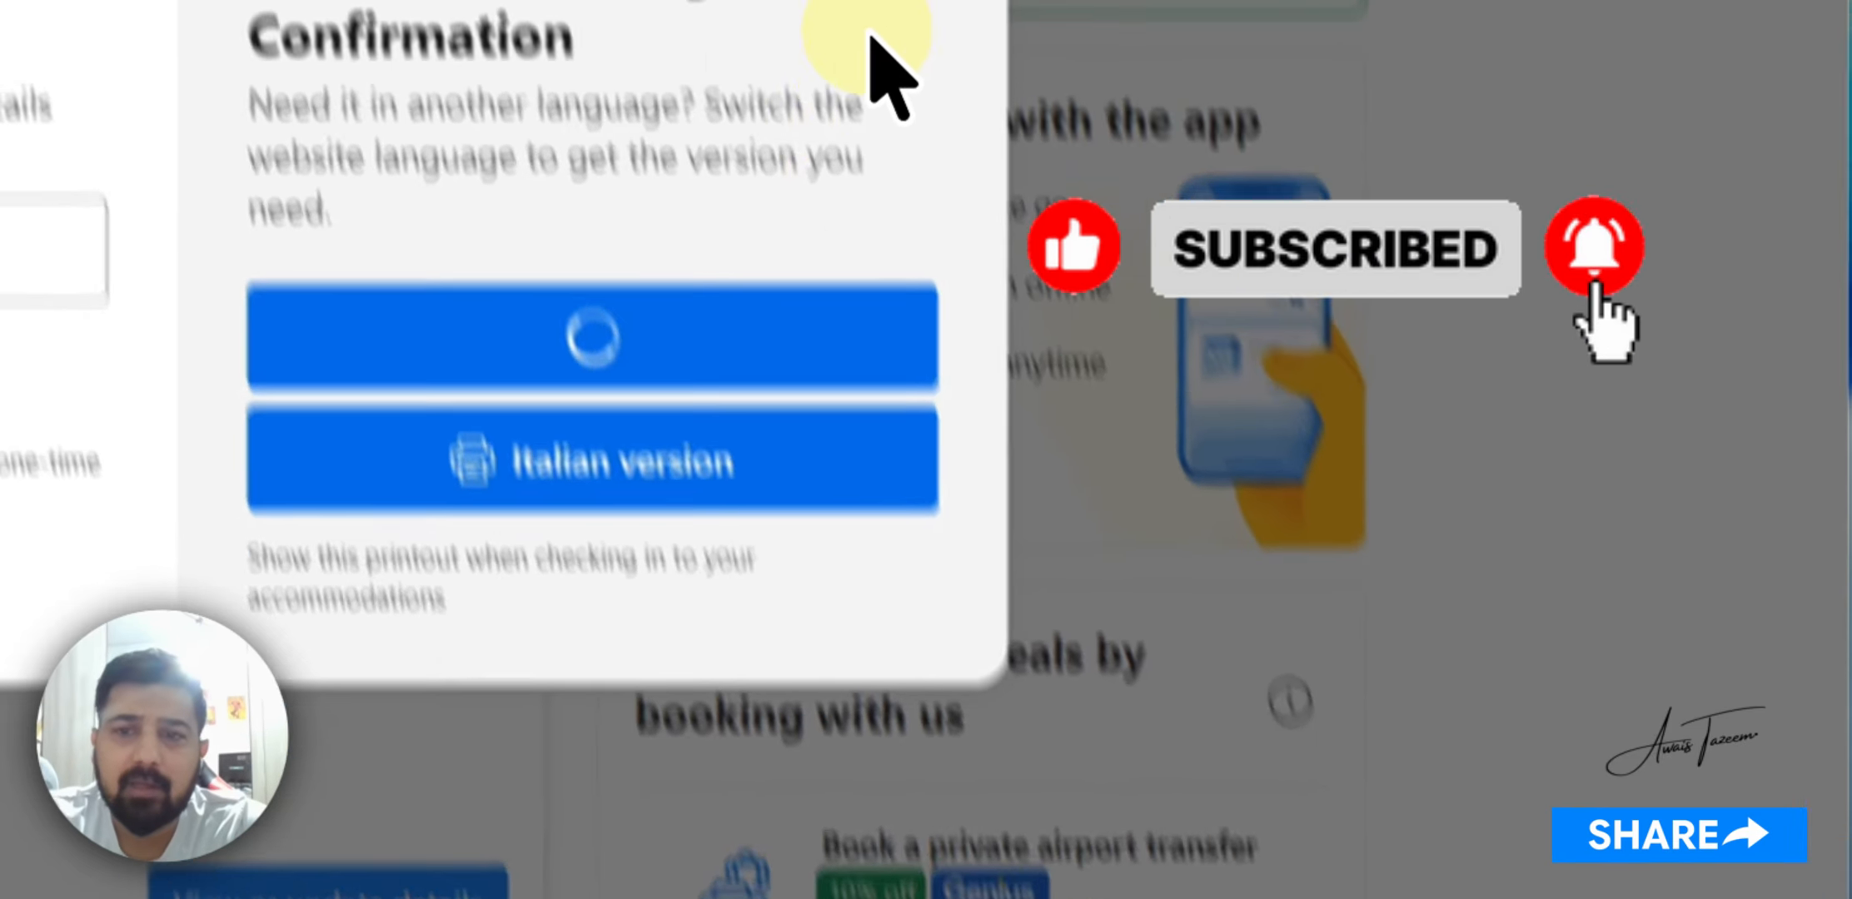
{"action": "left_click", "coordinate": [1335, 373]}
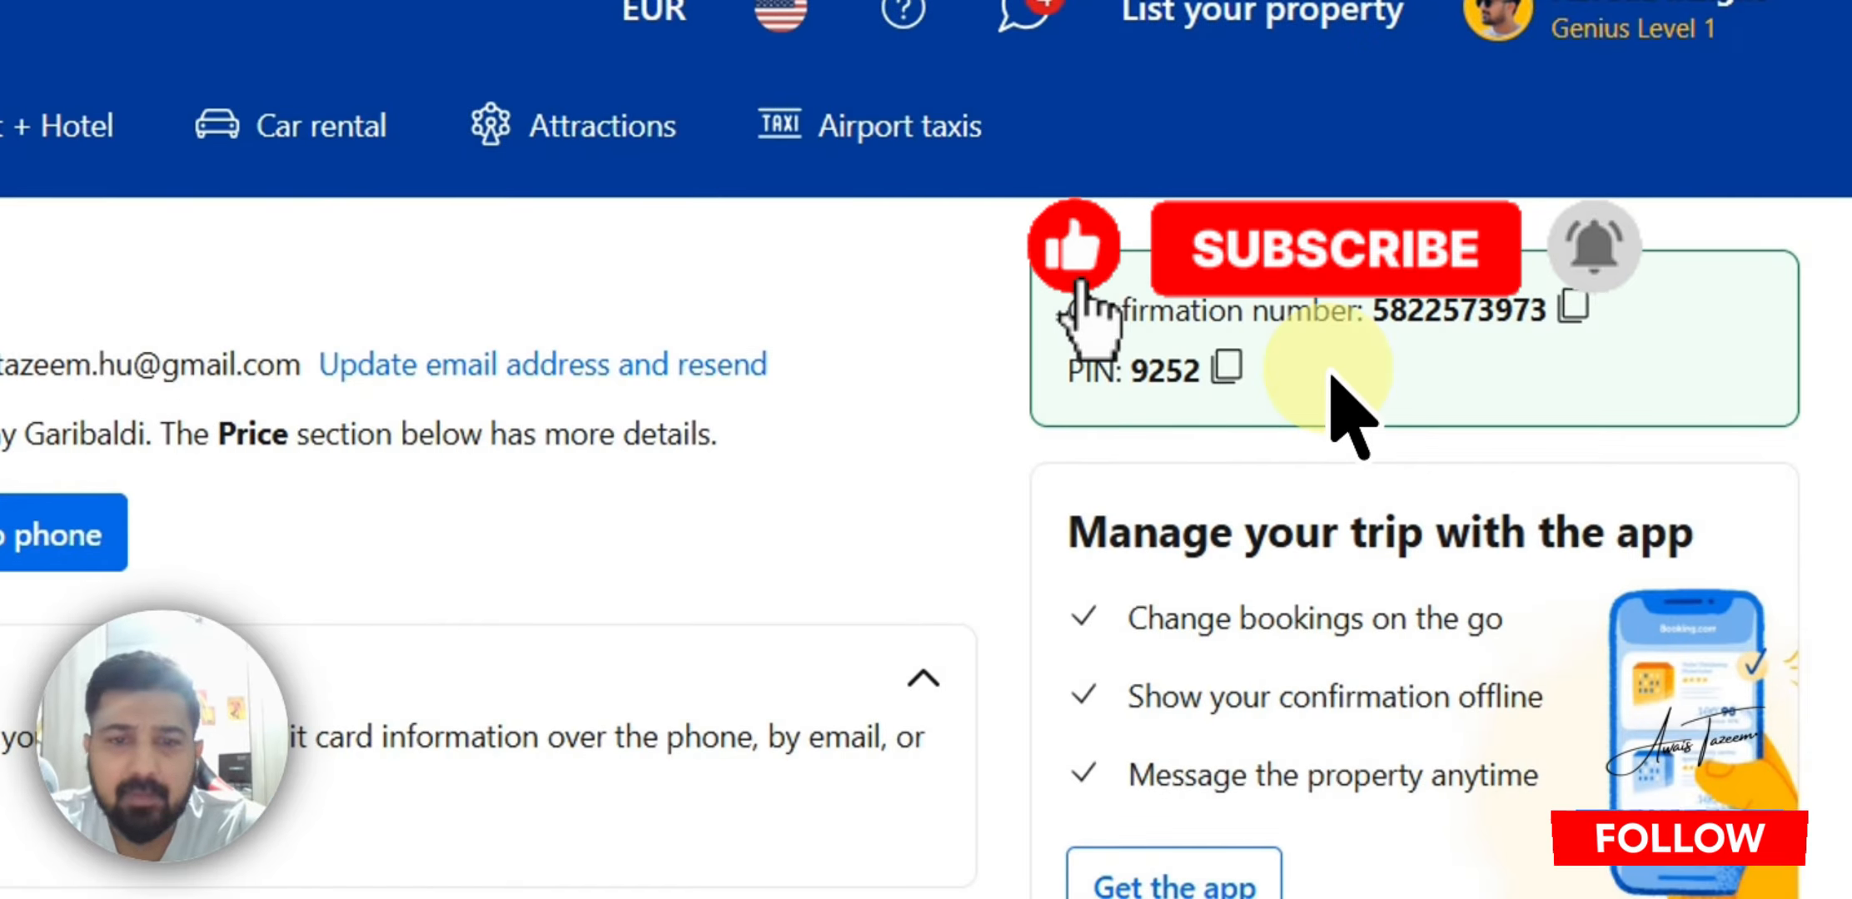